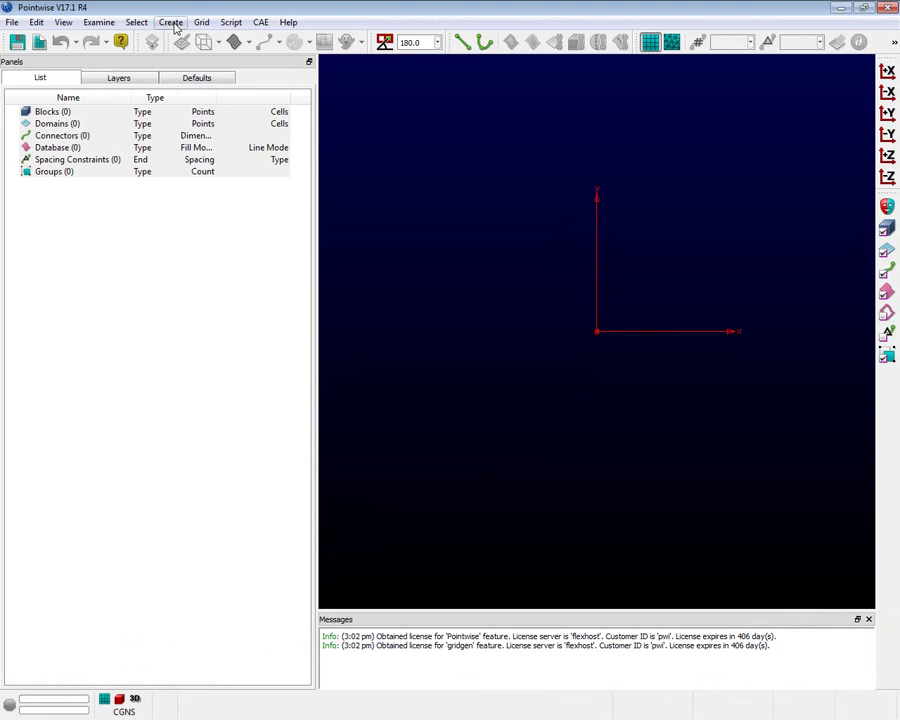
Step: Start a database-entity circle with its first point at the origin 0 0 0
{"action": "left_click", "coordinate": [172, 23]}
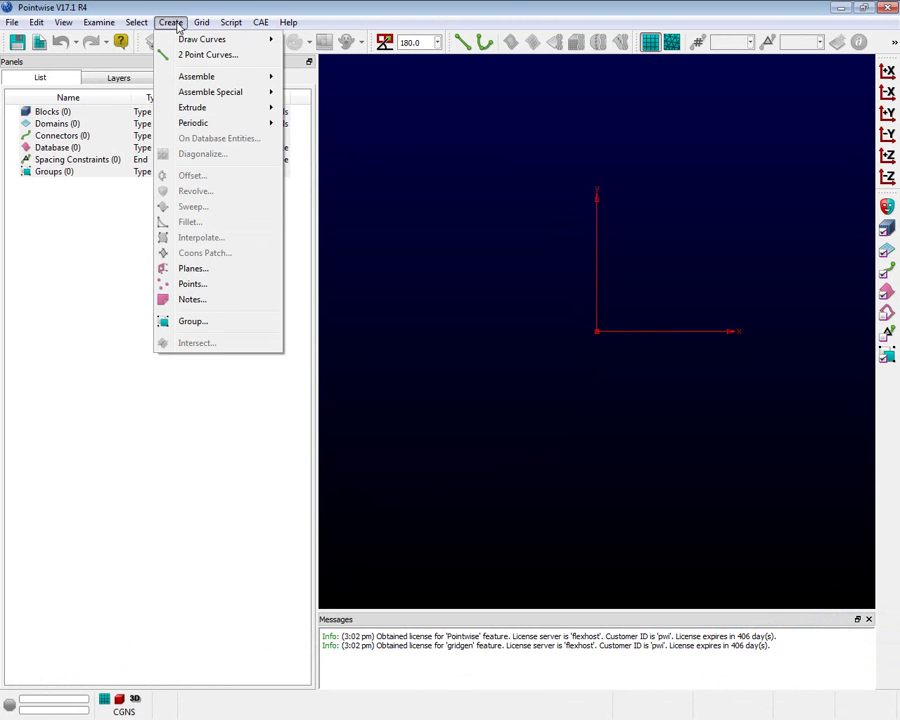
{"action": "mouse_move", "coordinate": [162, 37]}
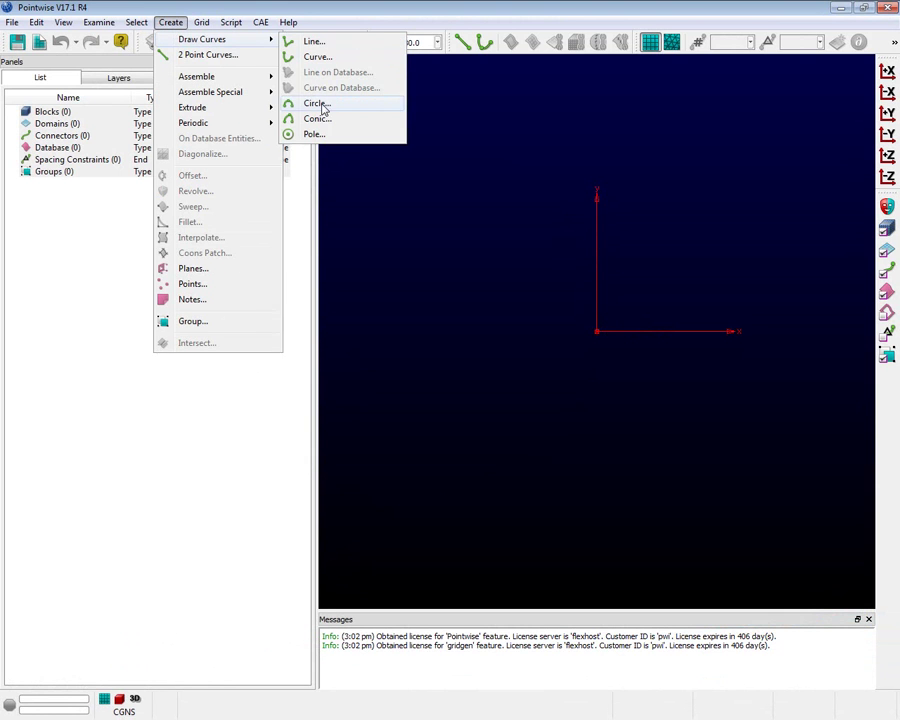
{"action": "left_click", "coordinate": [318, 104]}
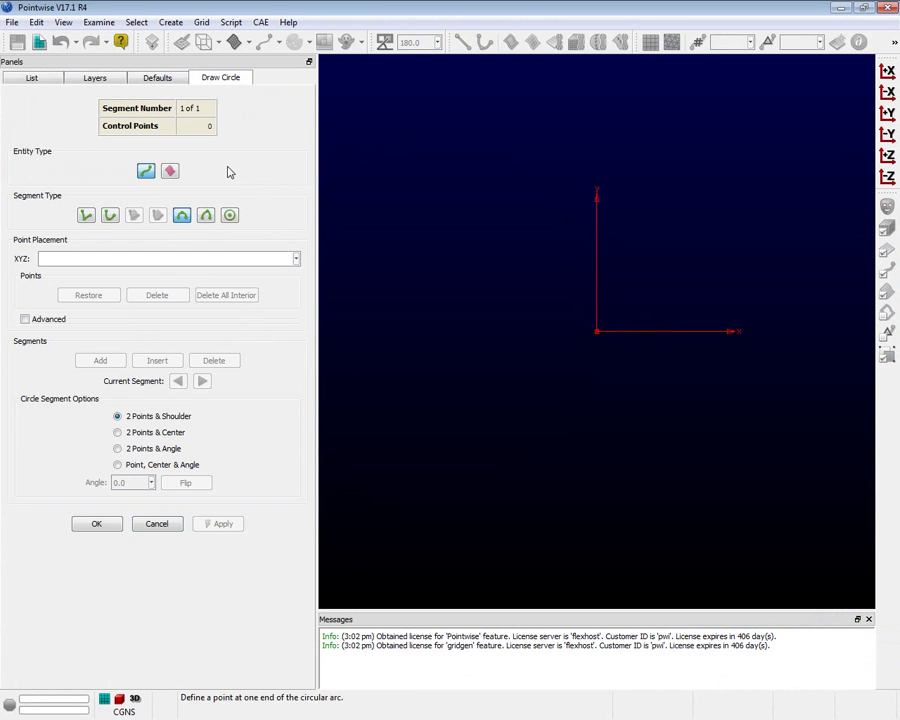
{"action": "left_click", "coordinate": [171, 172]}
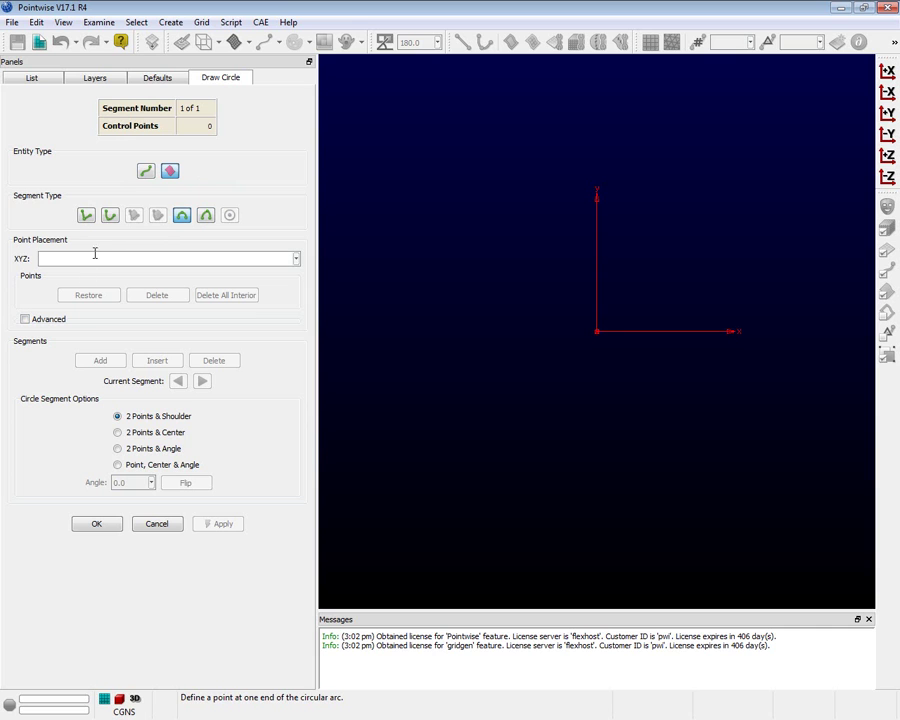
{"action": "left_click", "coordinate": [56, 258]}
{"action": "type", "text": "0 0 0"}
{"action": "key", "text": "Return"}
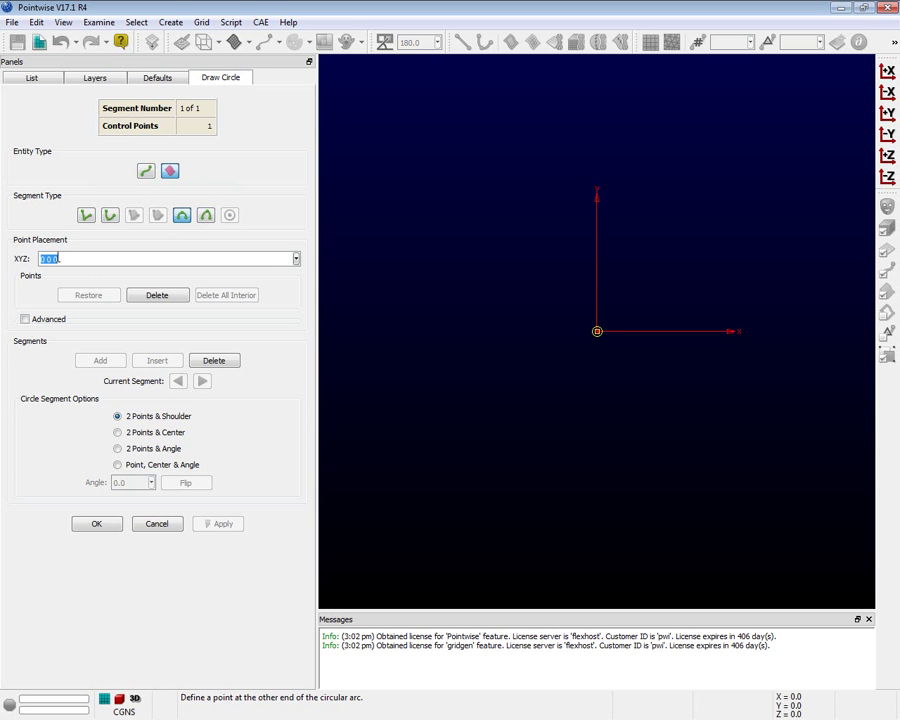
Step: Set the circle's second point to 10 0 0
{"action": "left_click", "coordinate": [108, 260]}
{"action": "key", "text": "BackSpace"}
{"action": "key", "text": "BackSpace"}
{"action": "key", "text": "BackSpace"}
{"action": "key", "text": "BackSpace"}
{"action": "type", "text": "10 0 0"}
{"action": "key", "text": "Return"}
Step: Define the circle by 2 Points & Angle with a 360° angle and create curve-1
{"action": "scroll", "coordinate": [678, 331], "scroll_direction": "up", "scroll_amount": 3}
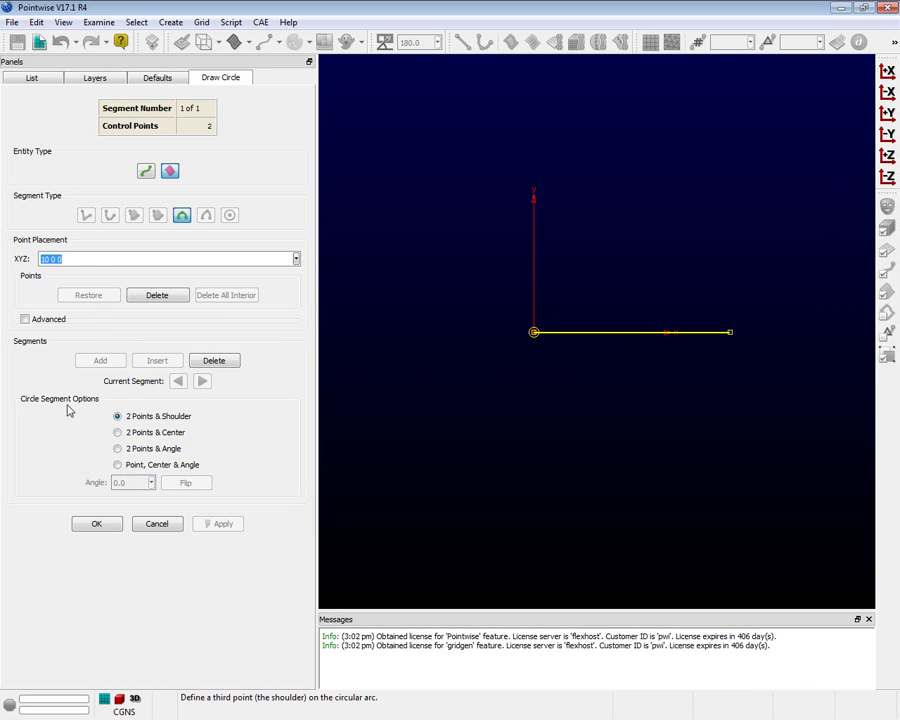
{"action": "left_click", "coordinate": [119, 450]}
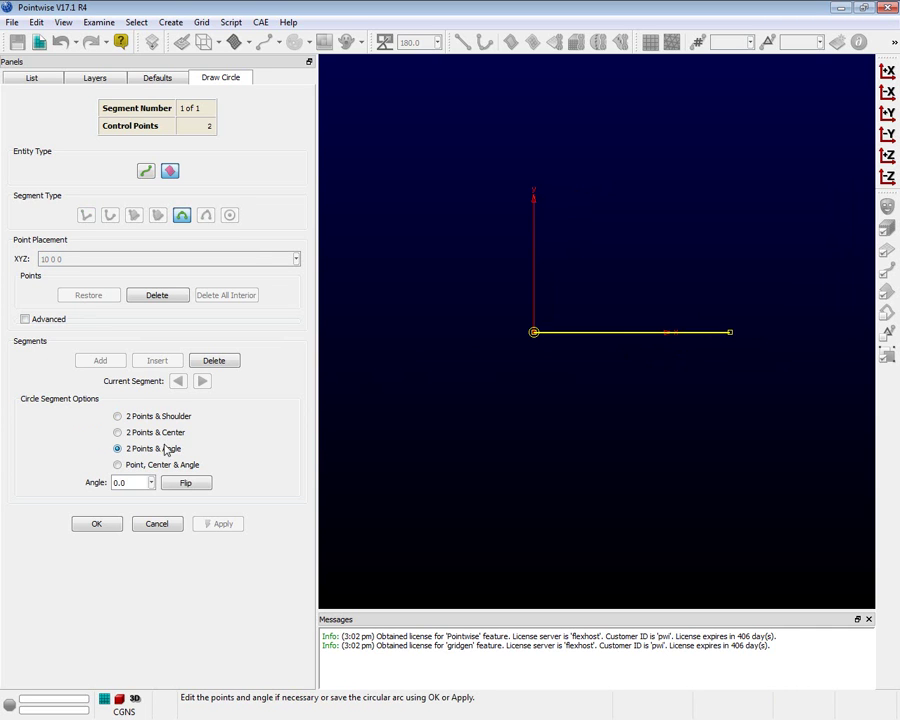
{"action": "key", "text": "Tab"}
{"action": "type", "text": "360"}
{"action": "key", "text": "Return"}
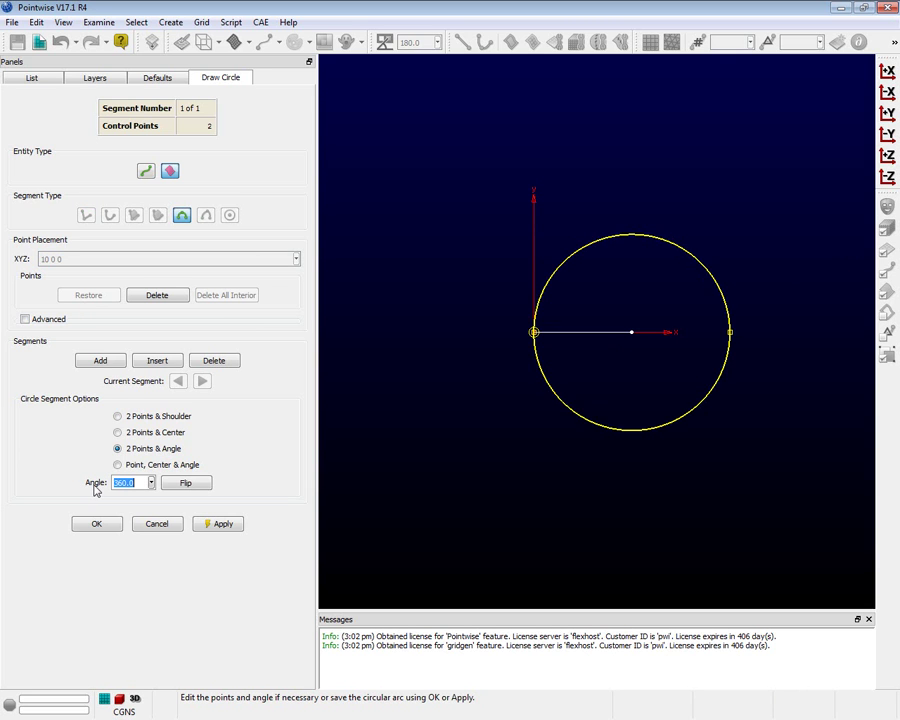
{"action": "key", "text": "Return"}
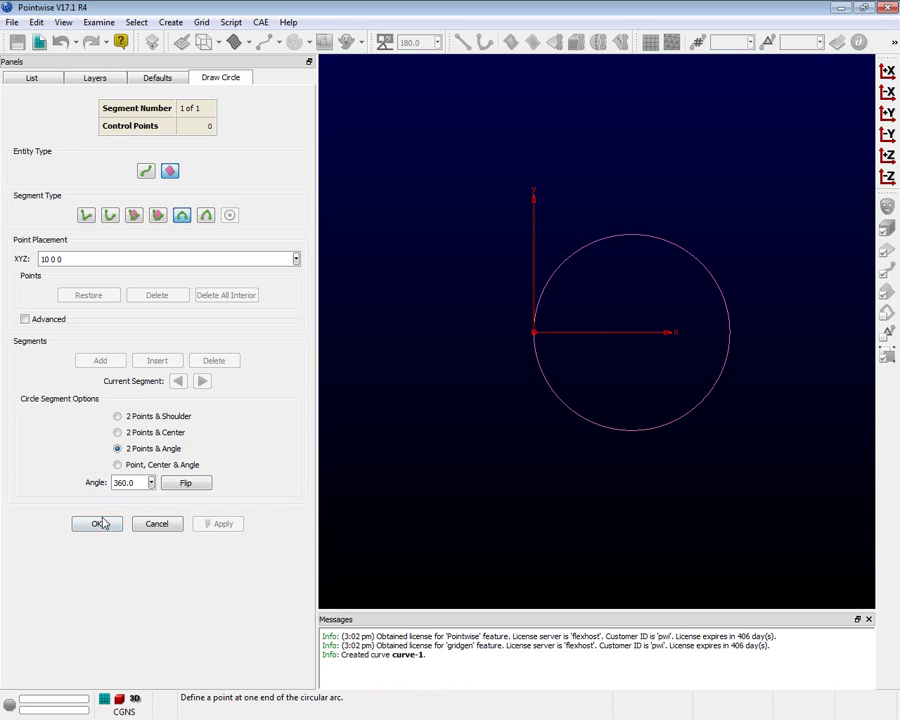
{"action": "left_click", "coordinate": [97, 525]}
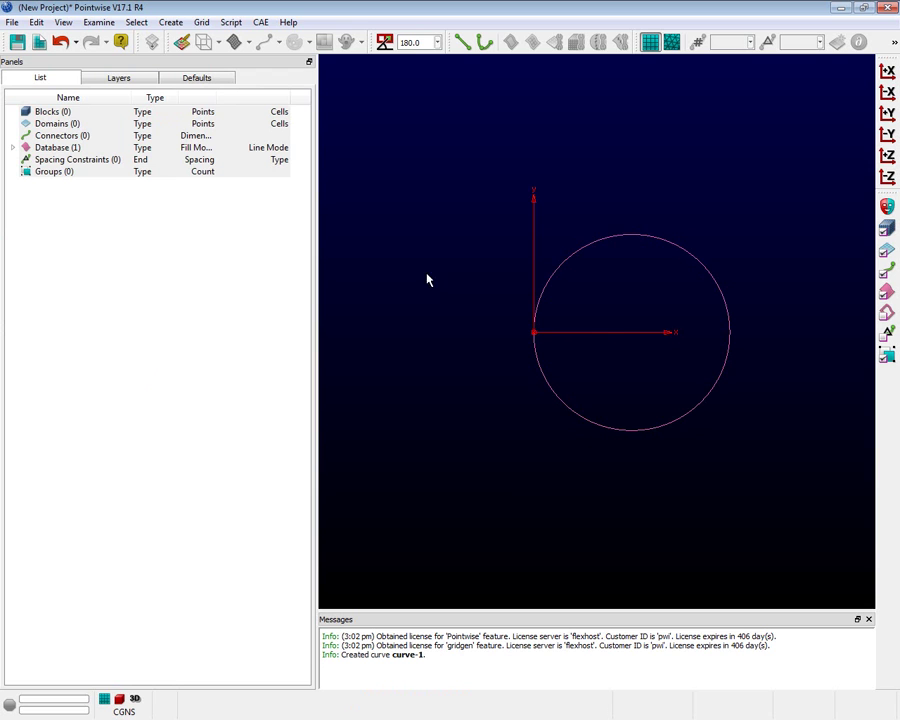
Step: Split the circle at 50% of its length into two halves
{"action": "left_click", "coordinate": [590, 251]}
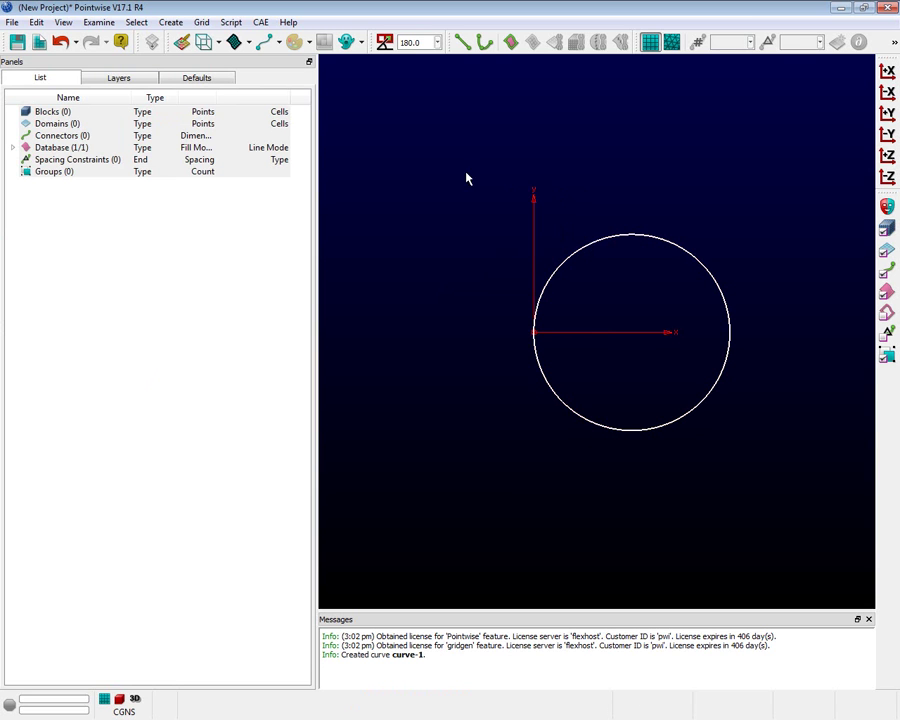
{"action": "left_click", "coordinate": [36, 22]}
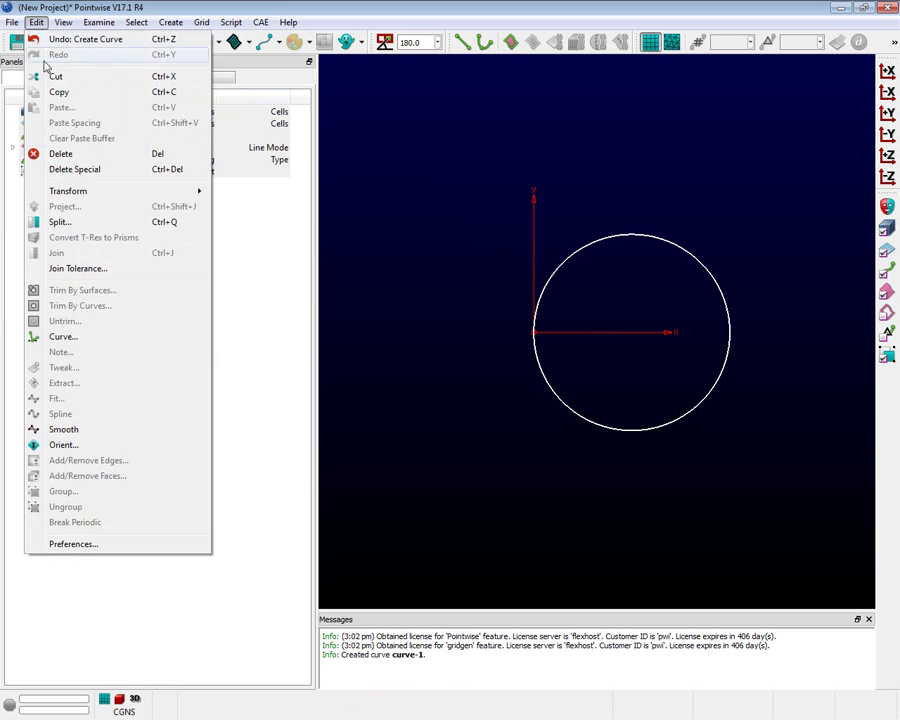
{"action": "left_click", "coordinate": [60, 223]}
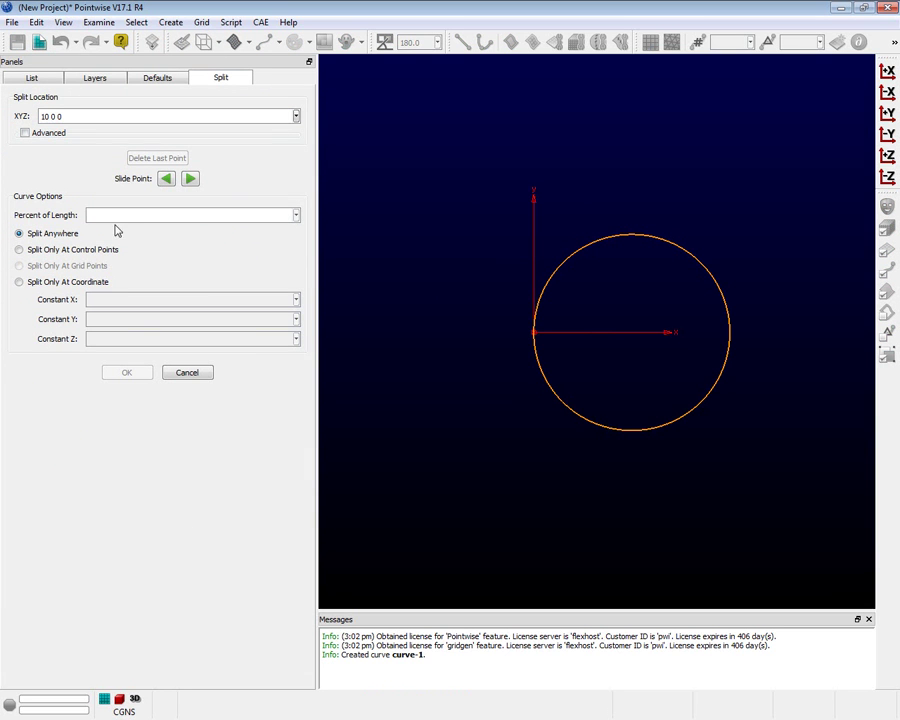
{"action": "left_click", "coordinate": [121, 214]}
{"action": "type", "text": "50"}
{"action": "key", "text": "Return"}
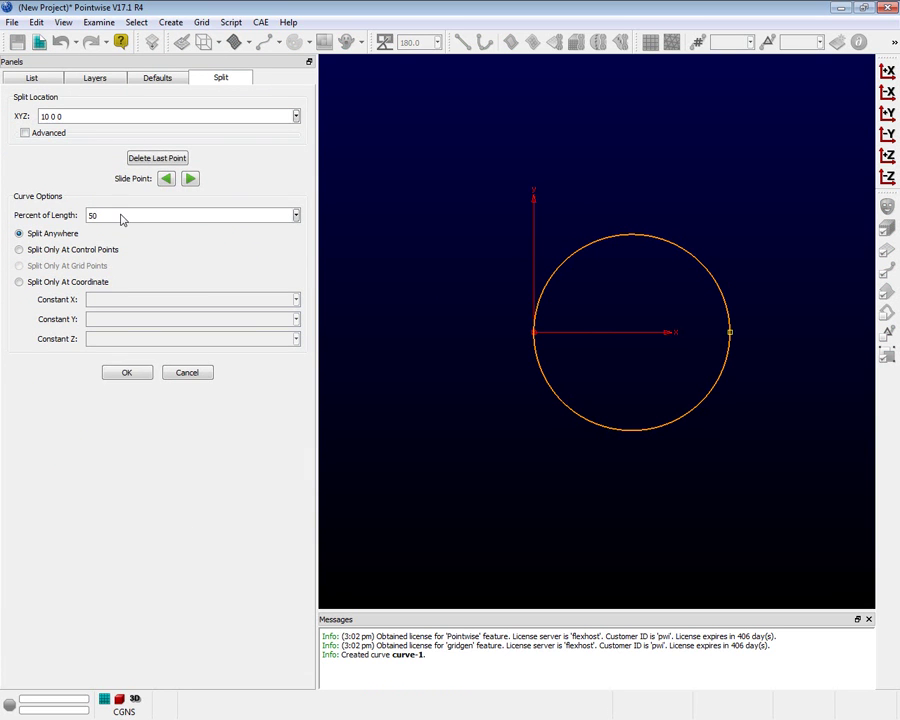
{"action": "left_click", "coordinate": [125, 373]}
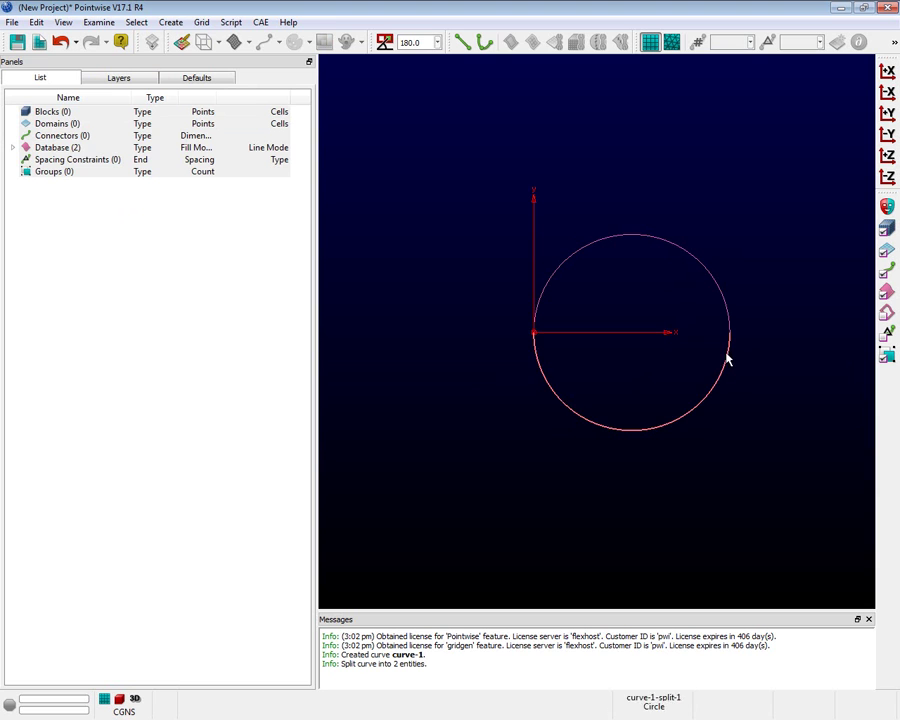
Step: Split the upper half at 50% into two quarter arcs
{"action": "left_click", "coordinate": [679, 250]}
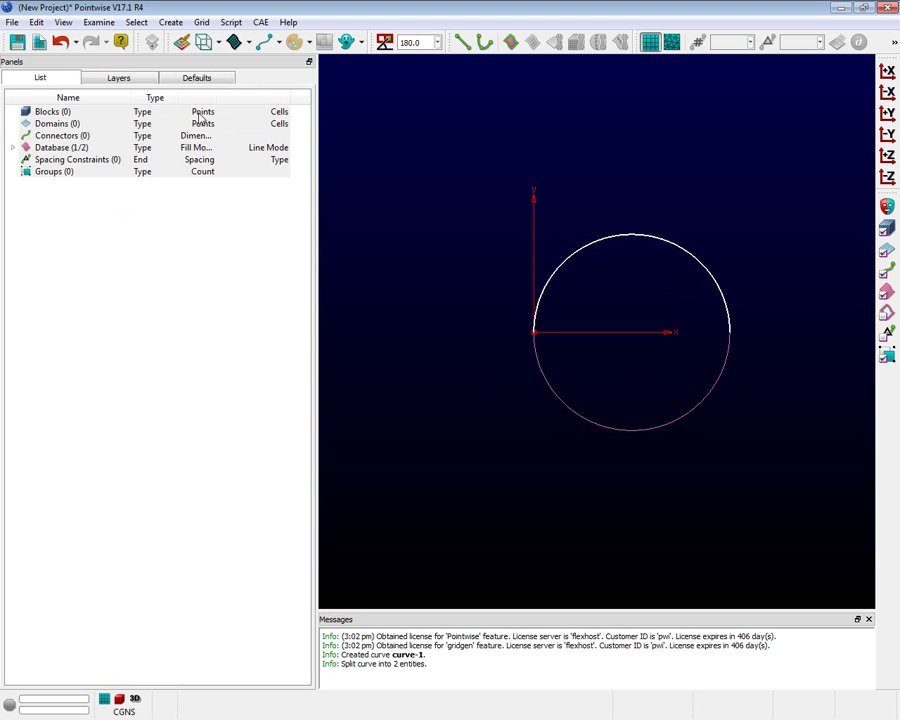
{"action": "left_click", "coordinate": [36, 22]}
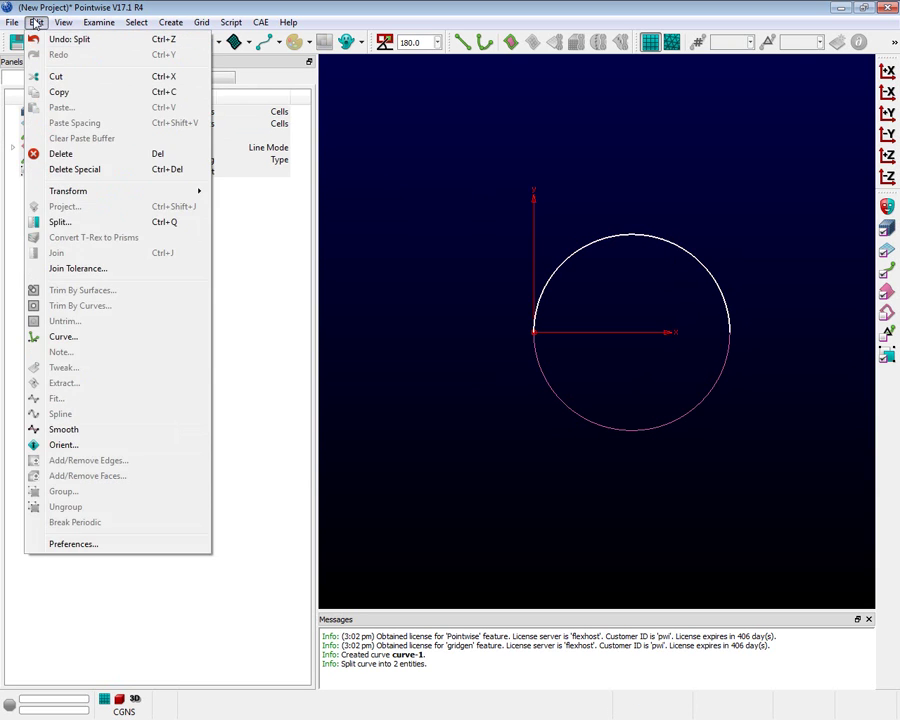
{"action": "left_click", "coordinate": [82, 225]}
{"action": "left_click", "coordinate": [150, 215]}
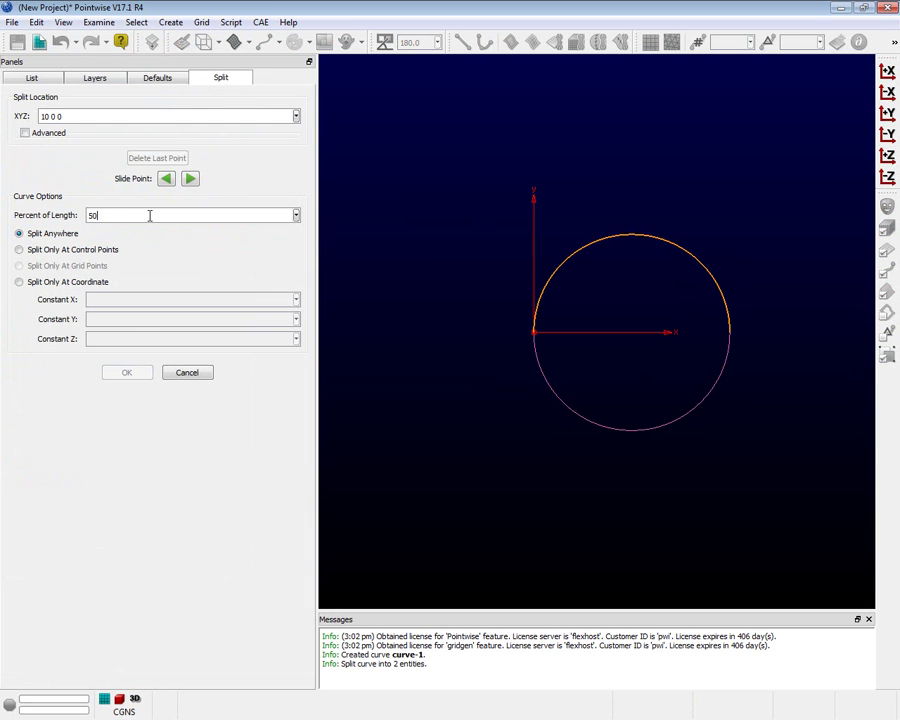
{"action": "key", "text": "Return"}
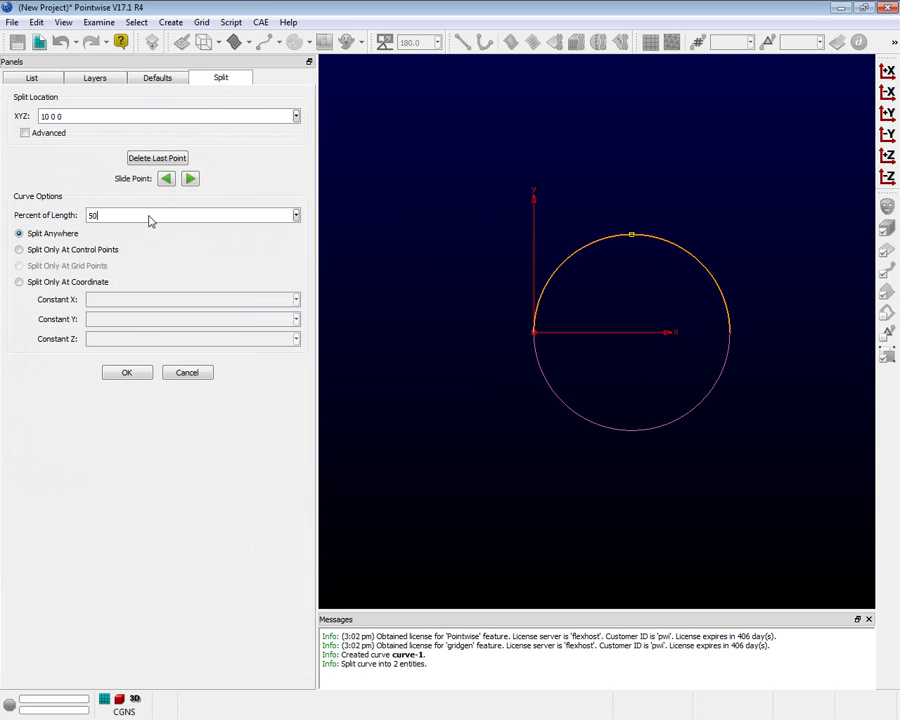
{"action": "left_click", "coordinate": [128, 373]}
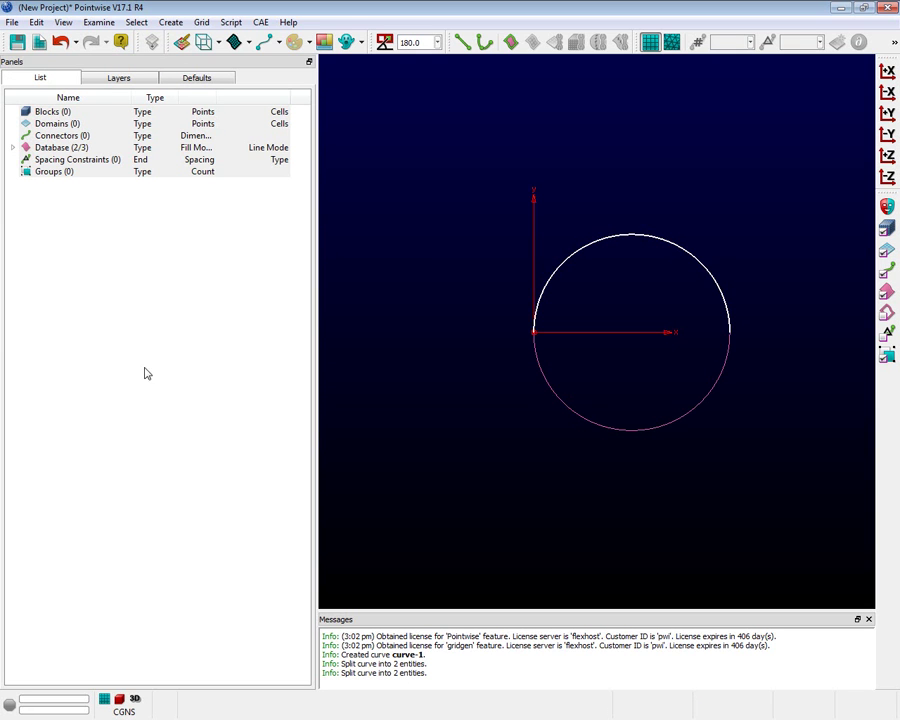
Step: Split the lower half at 50% into two quarter arcs
{"action": "left_click", "coordinate": [588, 425]}
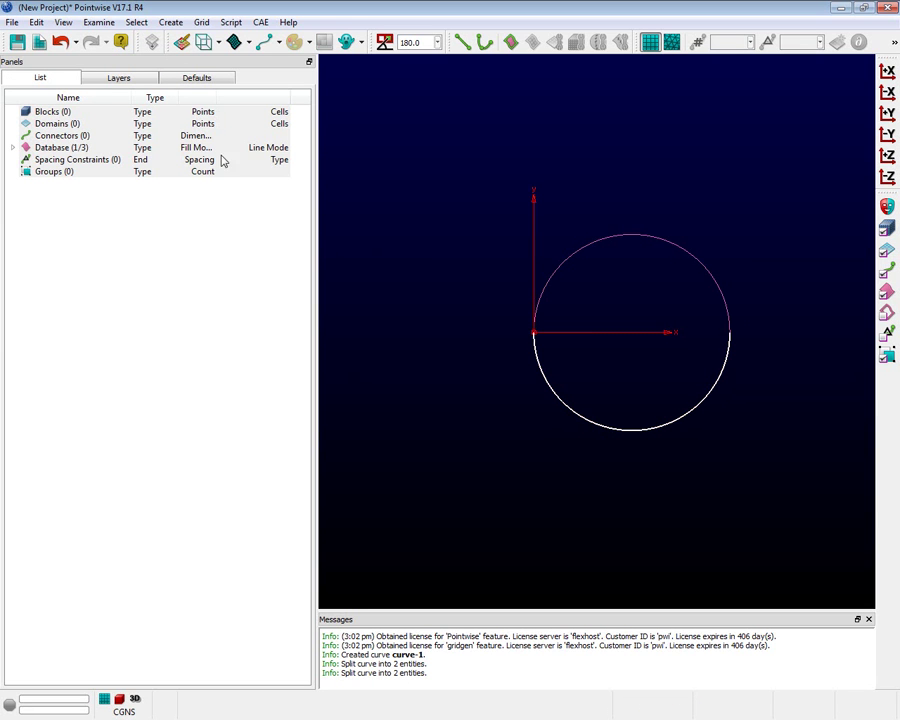
{"action": "left_click", "coordinate": [36, 22]}
{"action": "left_click", "coordinate": [62, 222]}
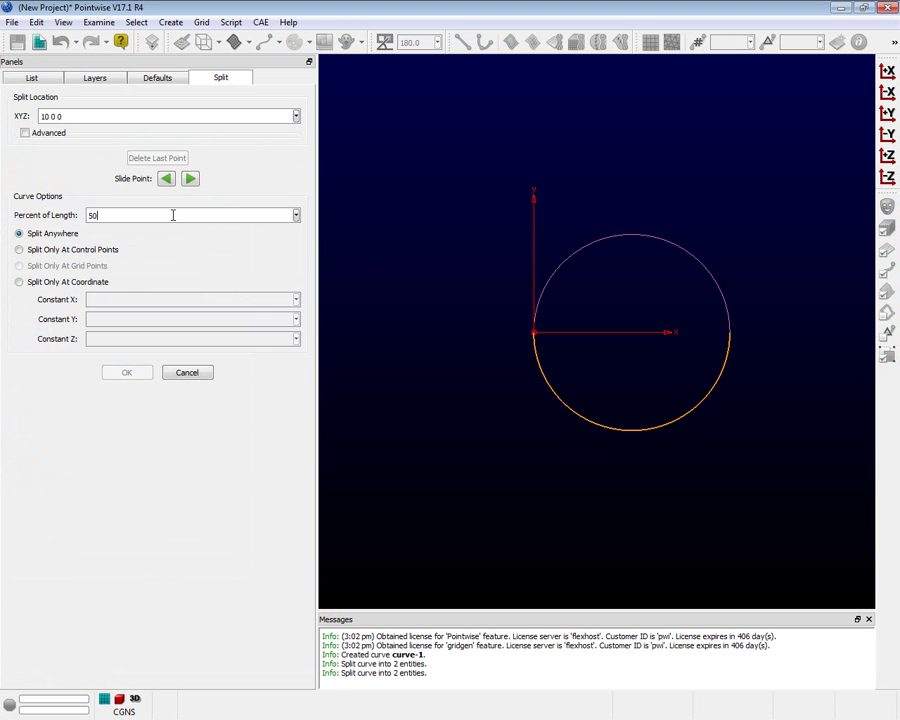
{"action": "key", "text": "Return"}
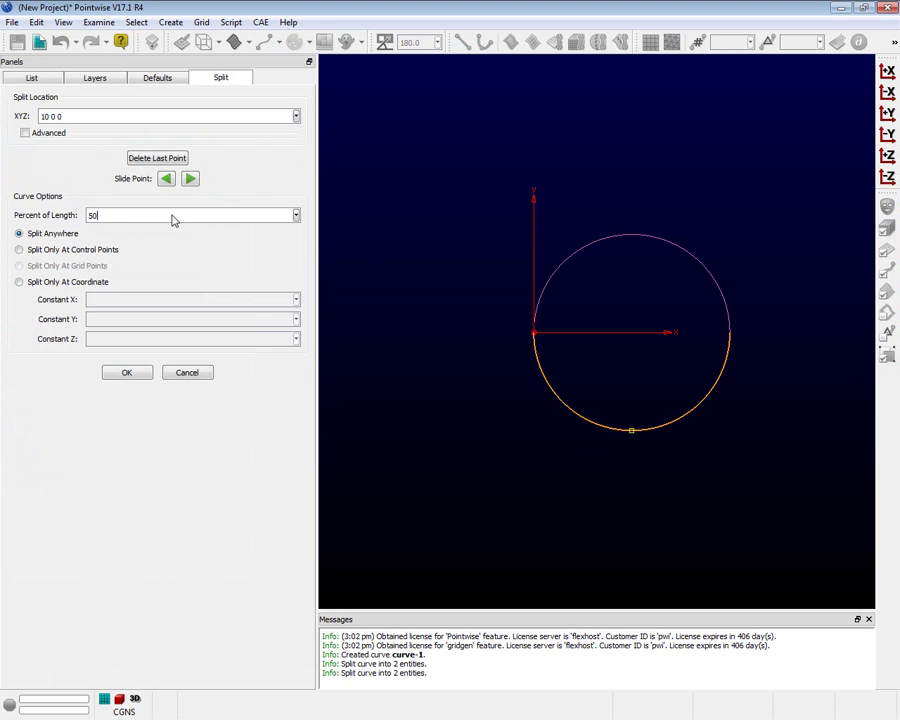
{"action": "left_click", "coordinate": [127, 373]}
{"action": "left_click", "coordinate": [497, 364]}
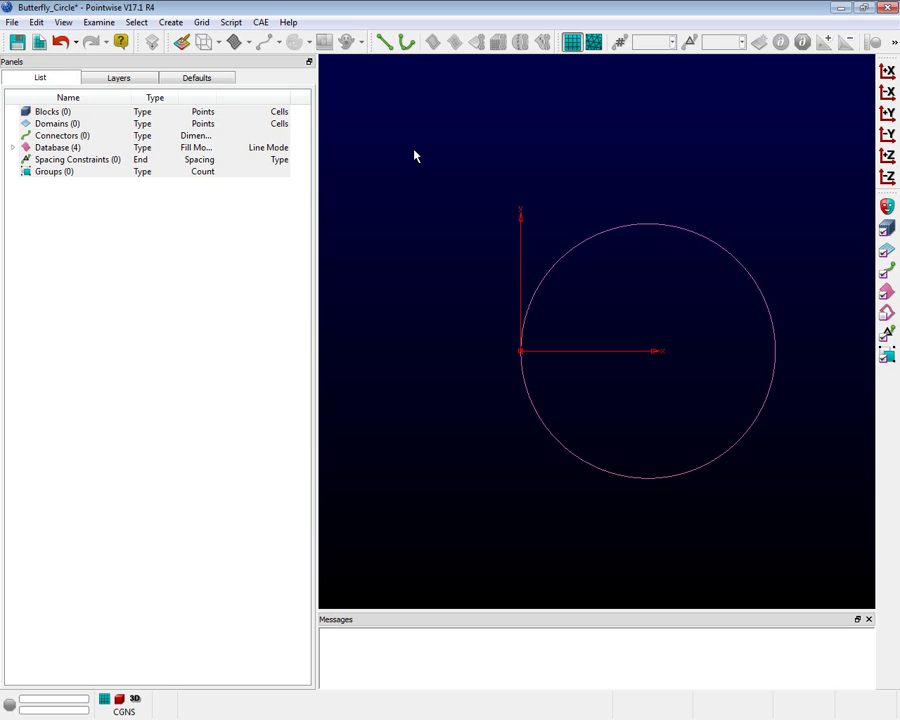
Step: Set the Defaults Connector Dimension to 20, then return to the List view
{"action": "left_click", "coordinate": [200, 79]}
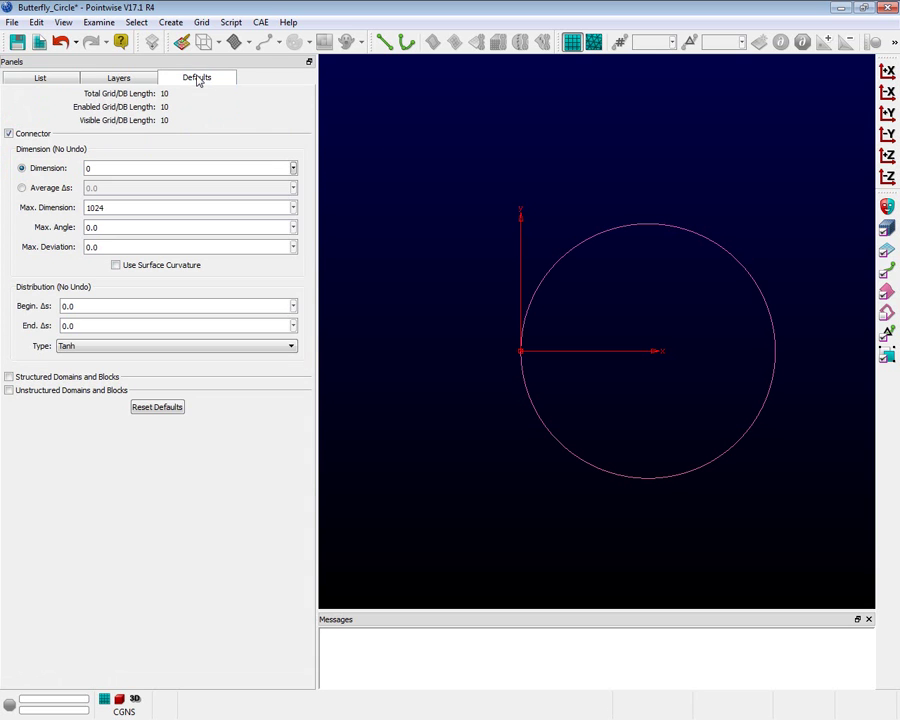
{"action": "double_click", "coordinate": [100, 168]}
{"action": "type", "text": "20"}
{"action": "left_click", "coordinate": [41, 79]}
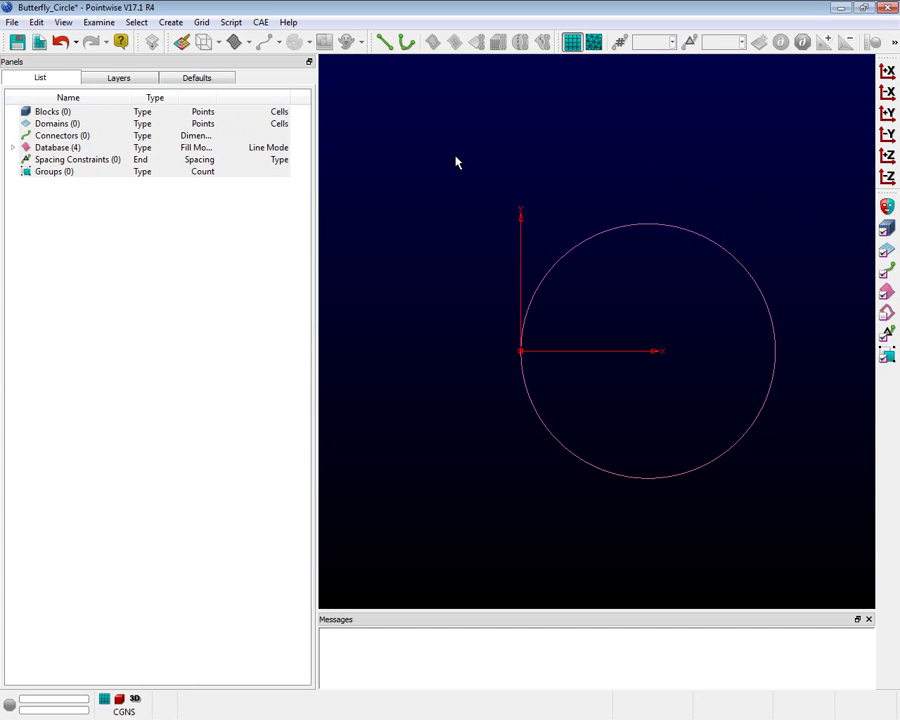
Step: Create connectors on all four quarter arcs and select con-1 through con-4
{"action": "left_click_drag", "start_coordinate": [455, 157], "coordinate": [822, 545]}
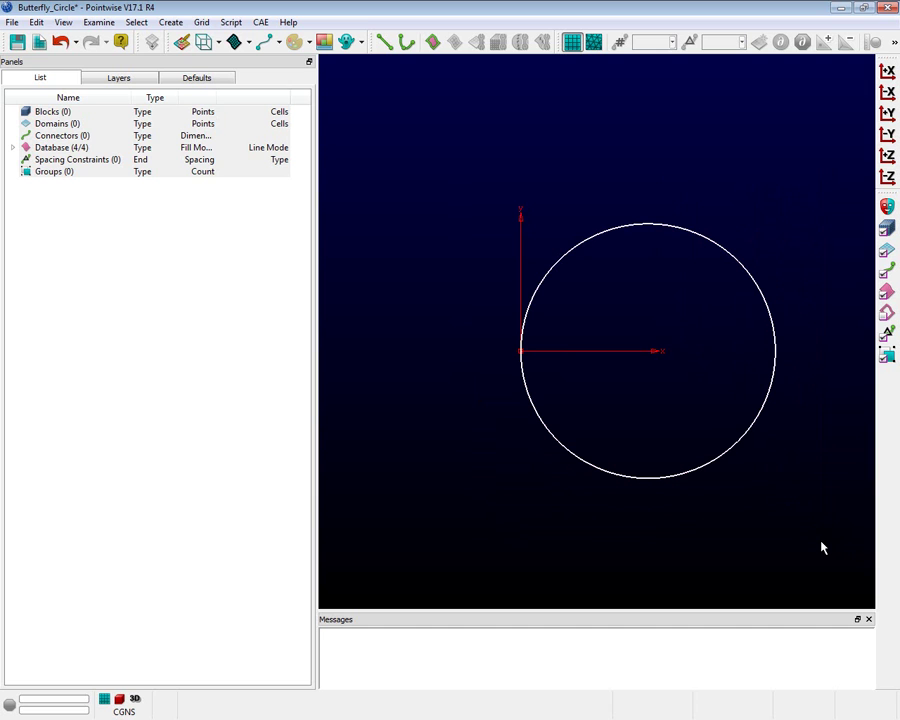
{"action": "left_click", "coordinate": [433, 43]}
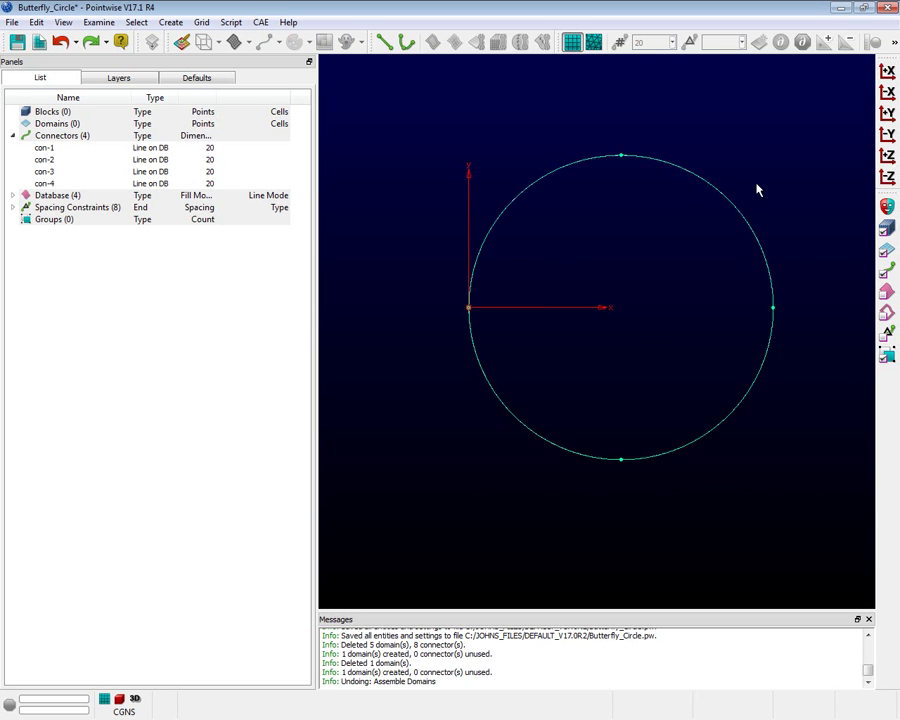
{"action": "left_click", "coordinate": [737, 209]}
{"action": "left_click", "coordinate": [759, 376]}
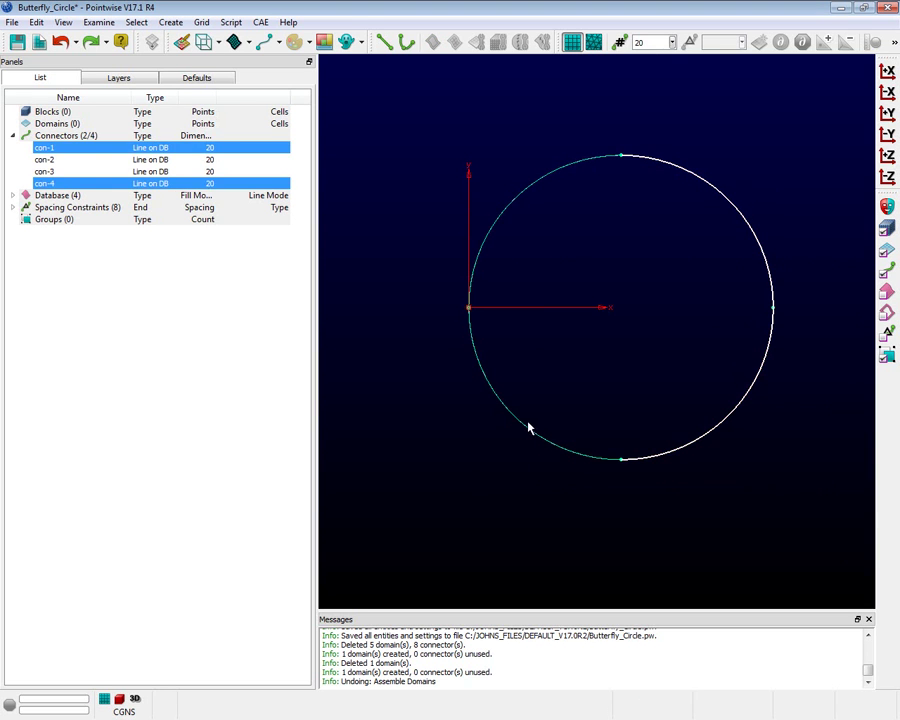
{"action": "left_click", "coordinate": [528, 427]}
{"action": "left_click", "coordinate": [517, 202]}
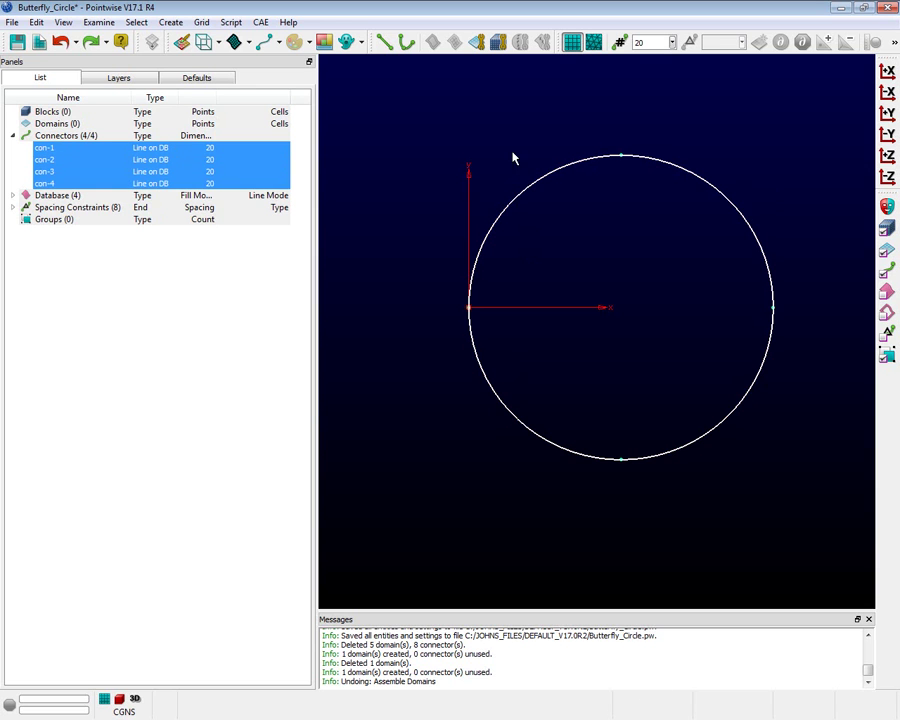
Step: Assemble the four connectors into a 20x20 domain and check it edge-on for flatness
{"action": "left_click", "coordinate": [475, 43]}
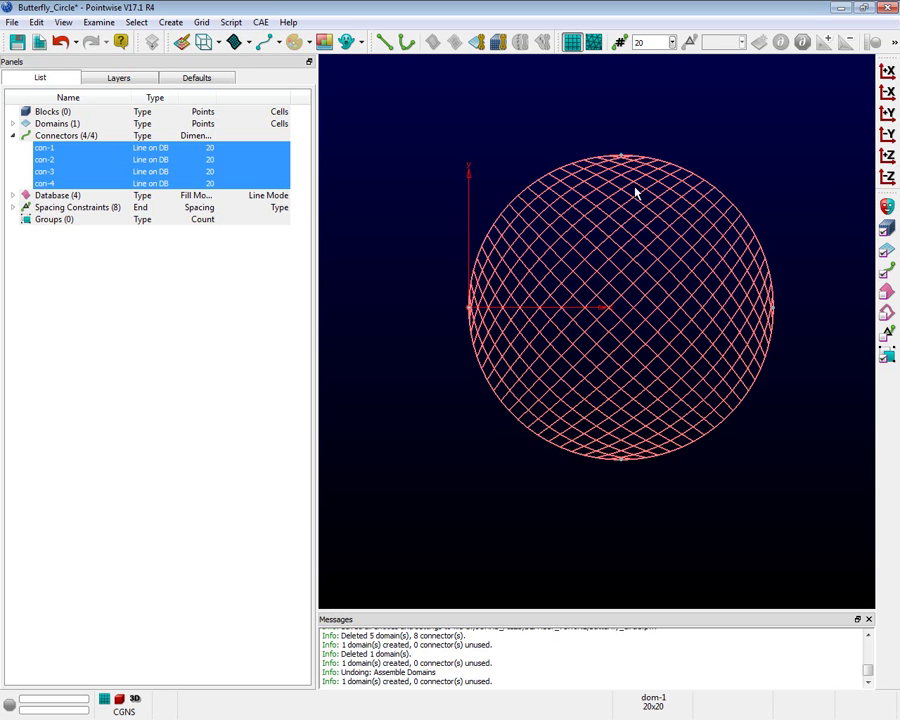
{"action": "left_click", "coordinate": [638, 128]}
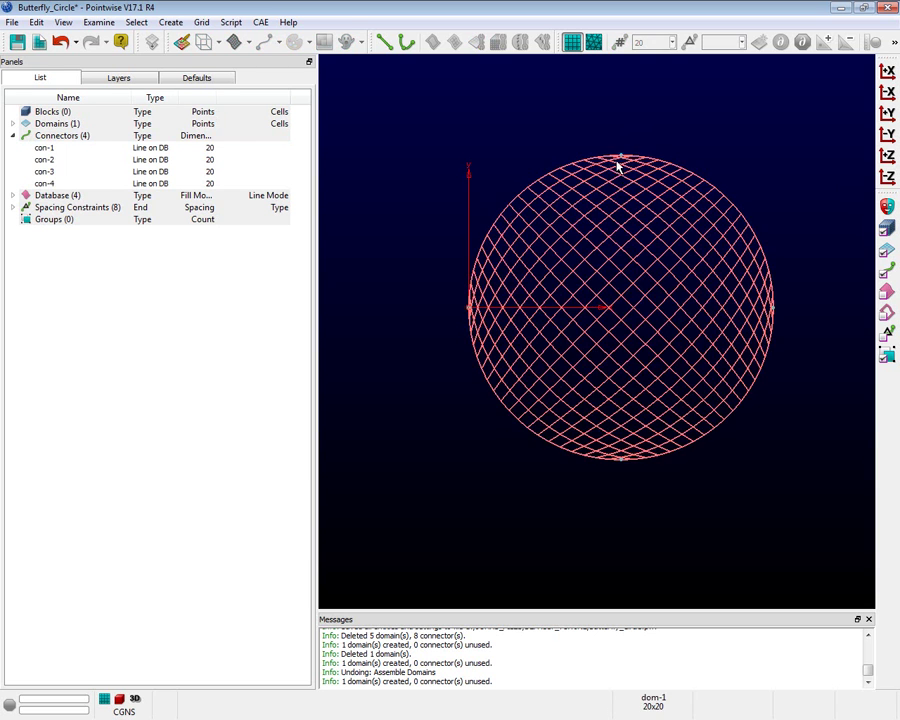
{"action": "scroll", "coordinate": [620, 140], "scroll_direction": "up", "scroll_amount": 5}
{"action": "right_click_drag", "start_coordinate": [620, 146], "coordinate": [638, 286]}
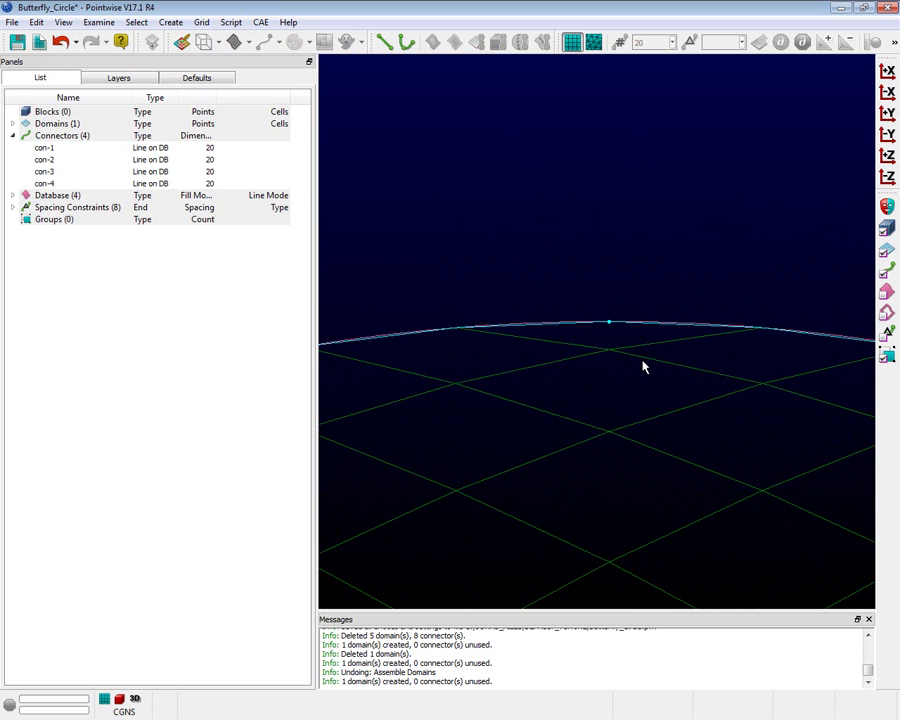
{"action": "key", "text": "Up"}
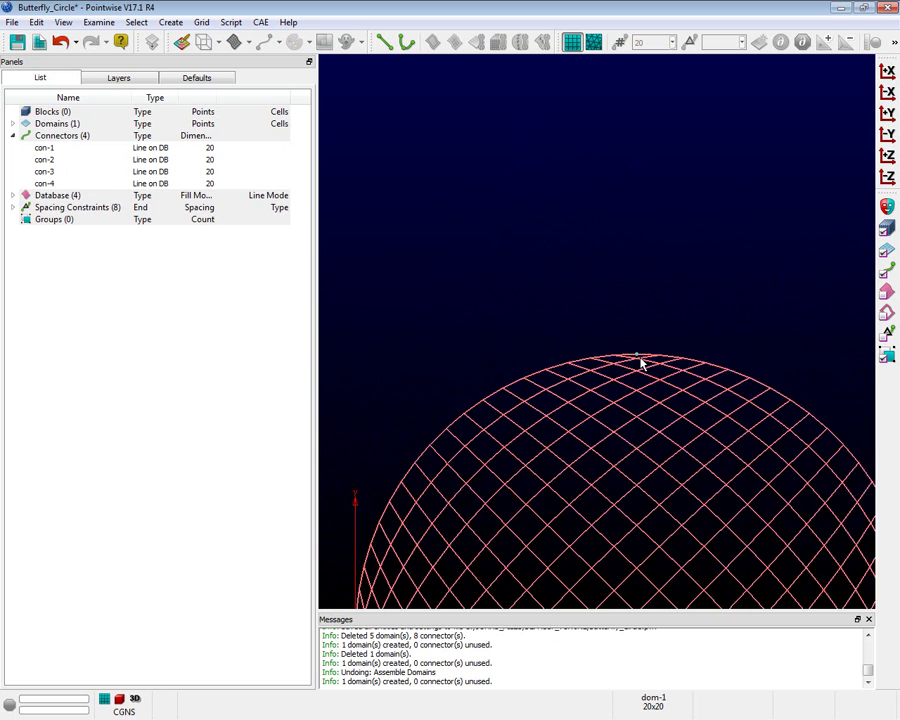
{"action": "key", "text": "ctrl+r"}
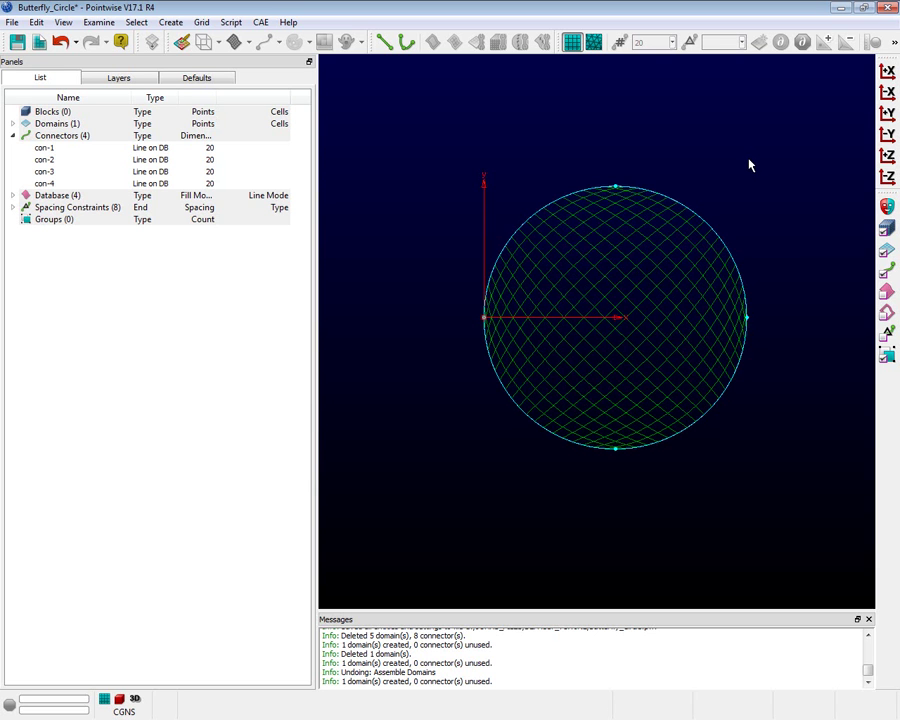
Step: Examine dom-1's Maximum Included Angle, showing 90° to 175.26° near the rim
{"action": "left_click", "coordinate": [693, 240]}
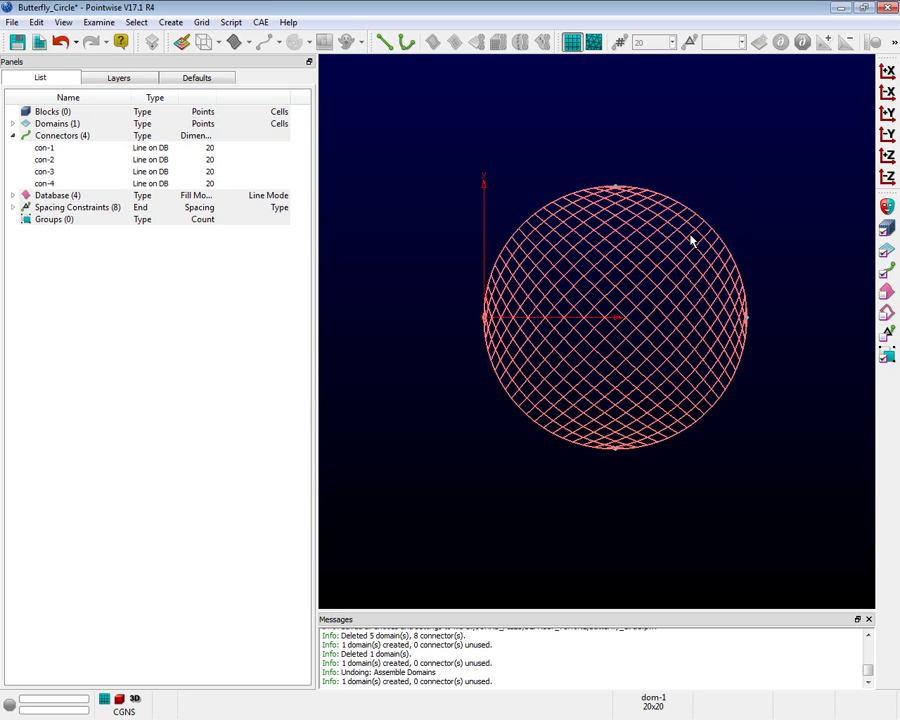
{"action": "left_click", "coordinate": [99, 22]}
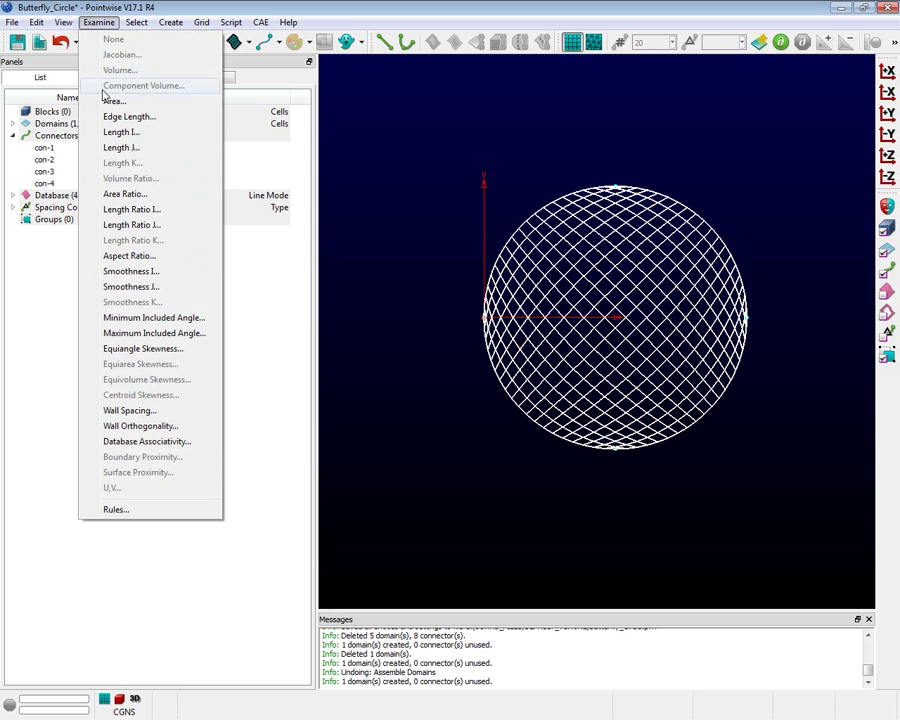
{"action": "left_click", "coordinate": [133, 333]}
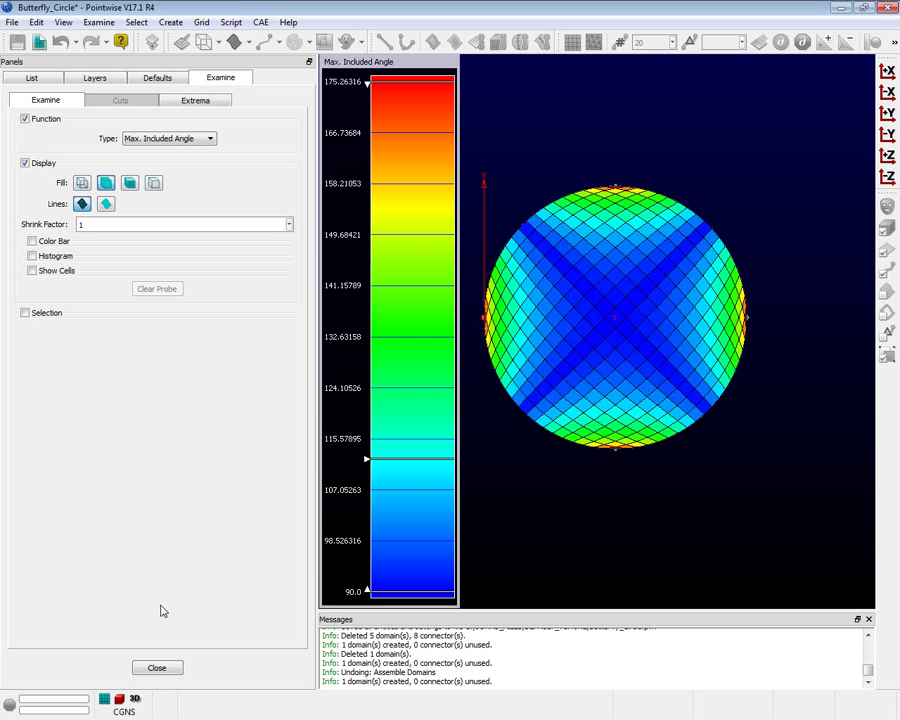
Step: Delete the circular domain and draw top-to-bottom and left-to-right diameter connectors con-5 and con-6
{"action": "left_click", "coordinate": [156, 669]}
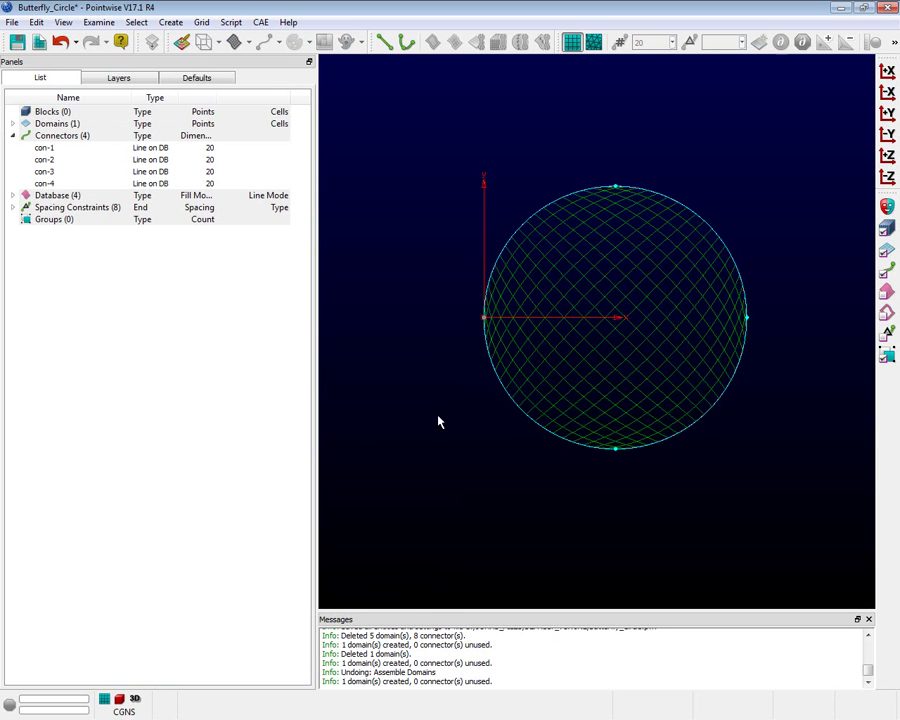
{"action": "left_click", "coordinate": [547, 350]}
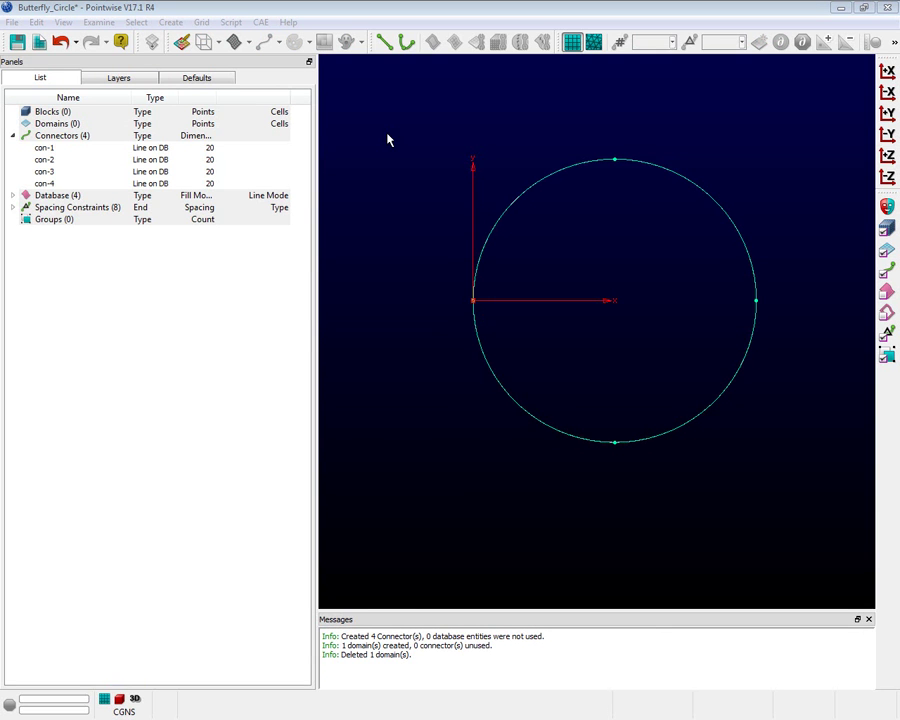
{"action": "left_click", "coordinate": [384, 42]}
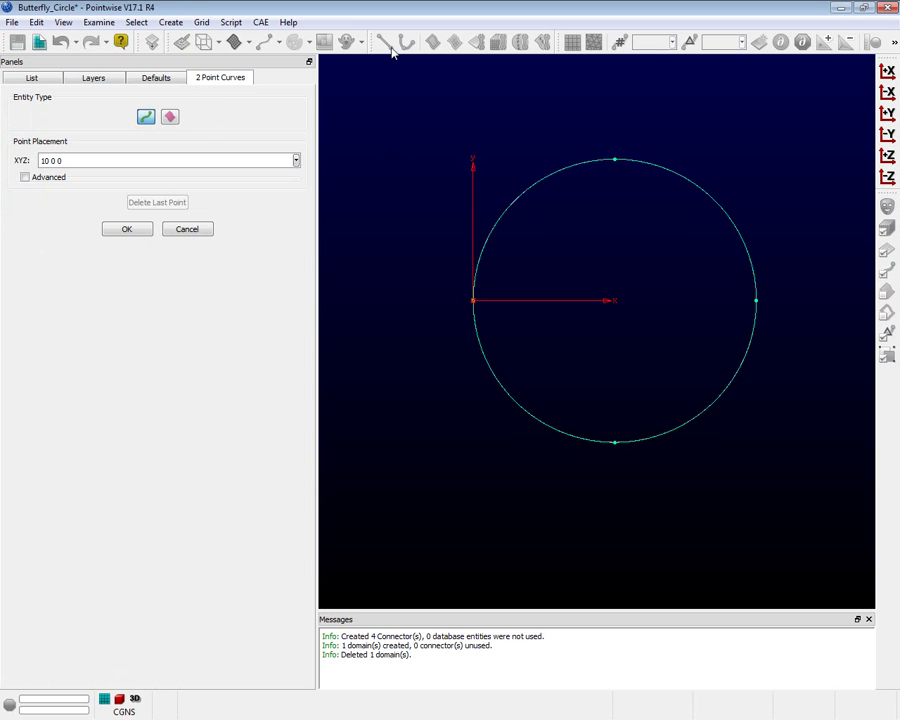
{"action": "left_click", "coordinate": [615, 160]}
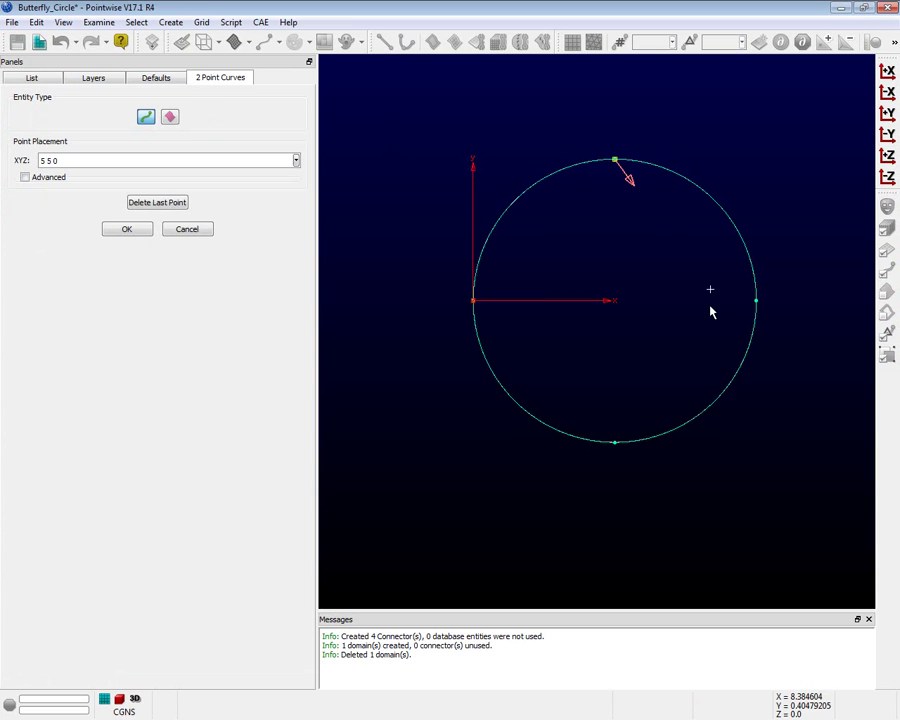
{"action": "left_click", "coordinate": [614, 443]}
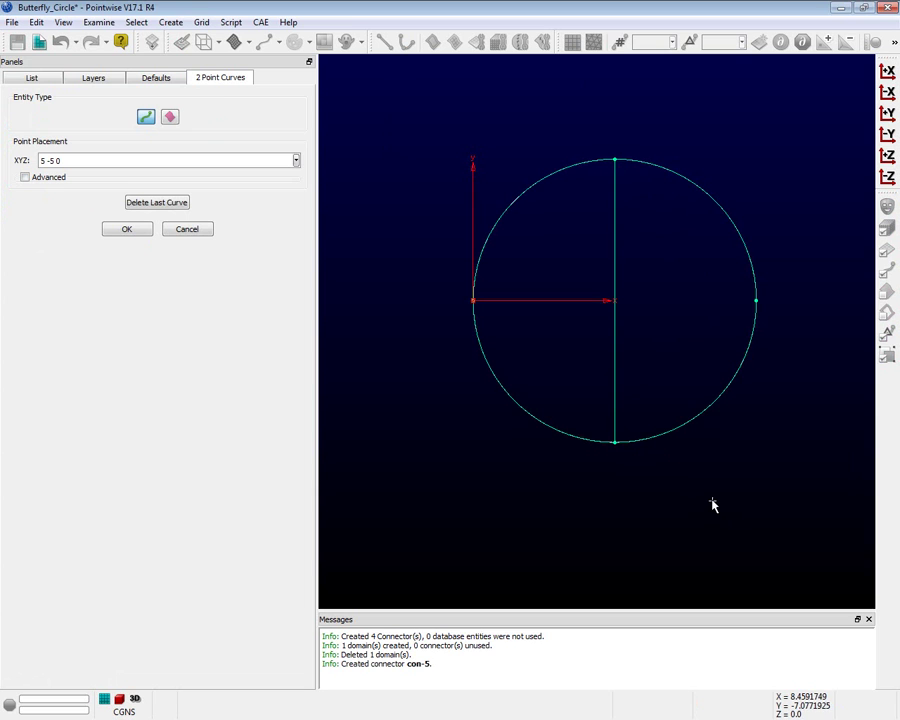
{"action": "left_click", "coordinate": [473, 301]}
{"action": "left_click", "coordinate": [755, 301]}
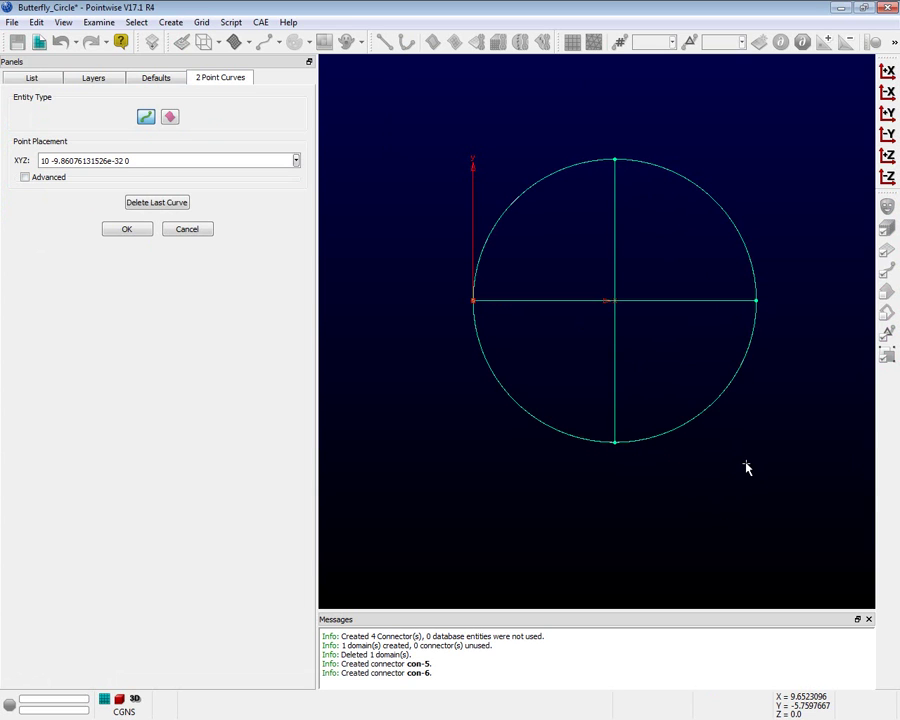
{"action": "left_click", "coordinate": [139, 232]}
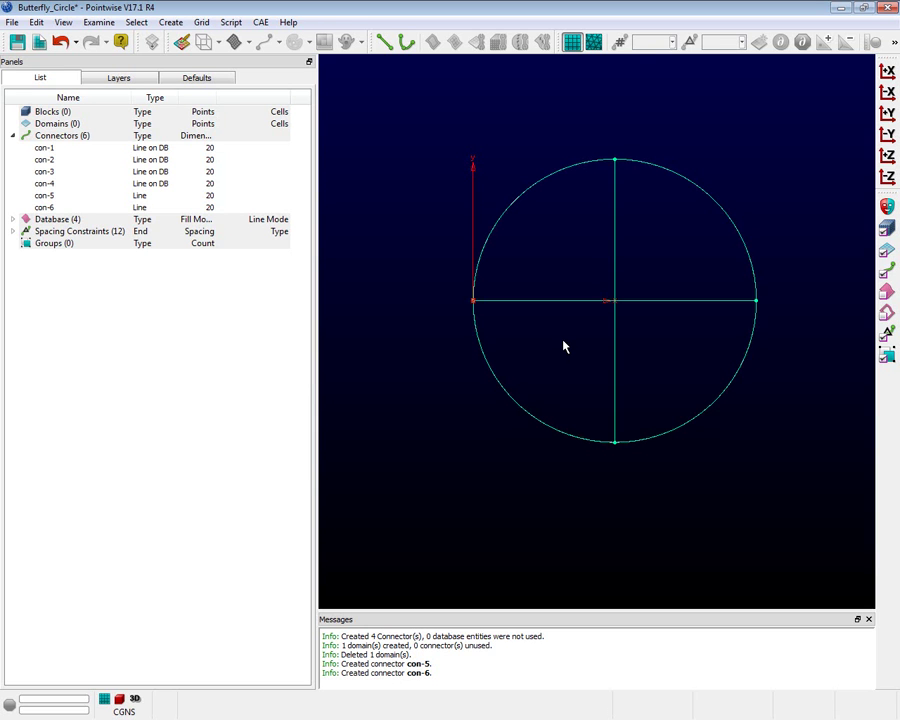
{"action": "left_click", "coordinate": [572, 304]}
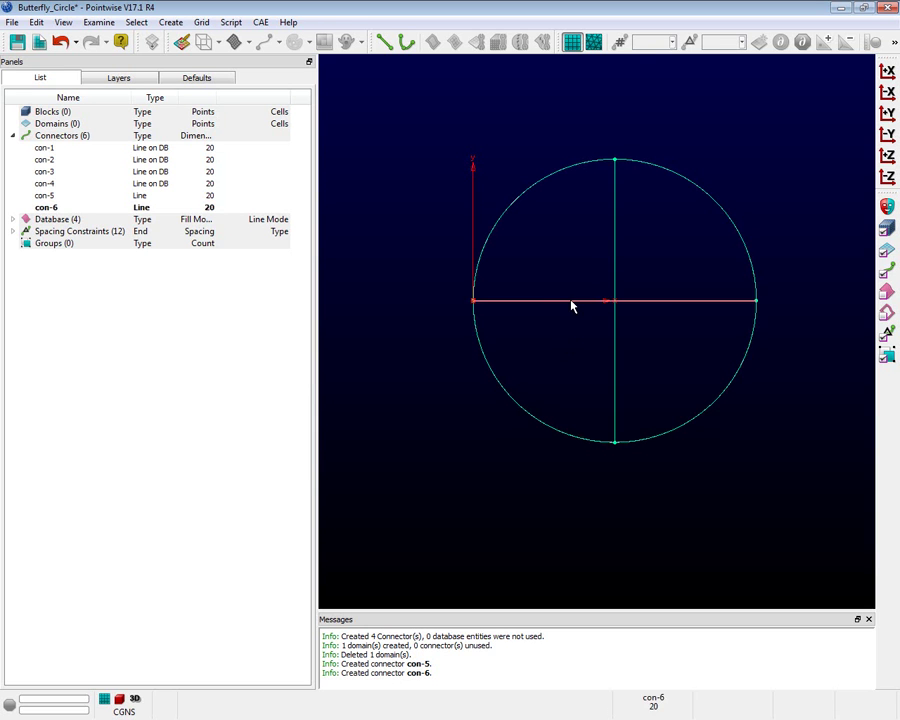
Step: Split the horizontal connector con-6 at 50% of its length
{"action": "left_click", "coordinate": [36, 22]}
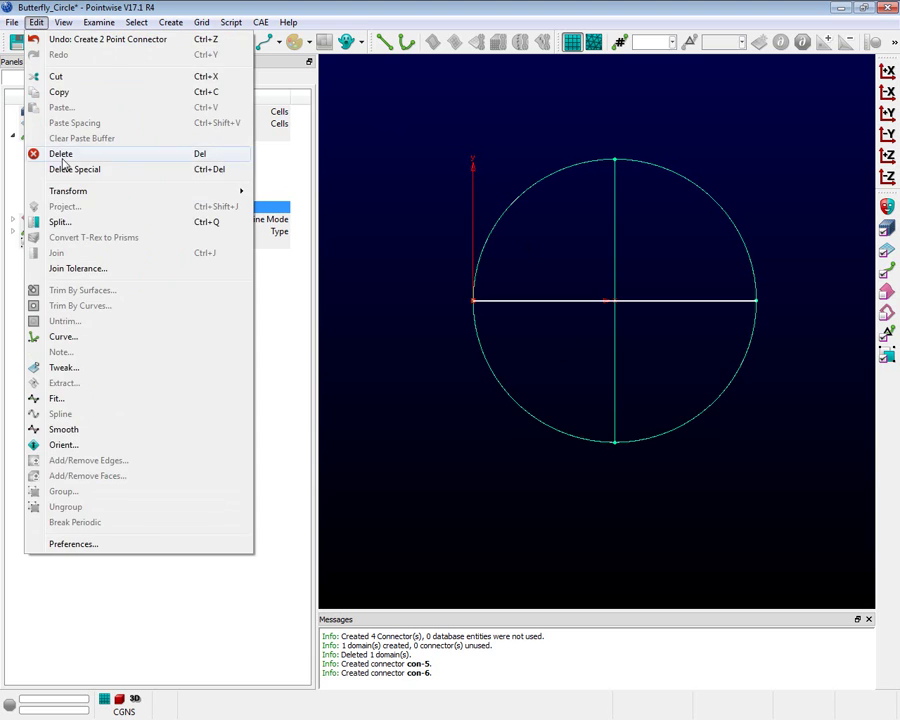
{"action": "left_click", "coordinate": [60, 222]}
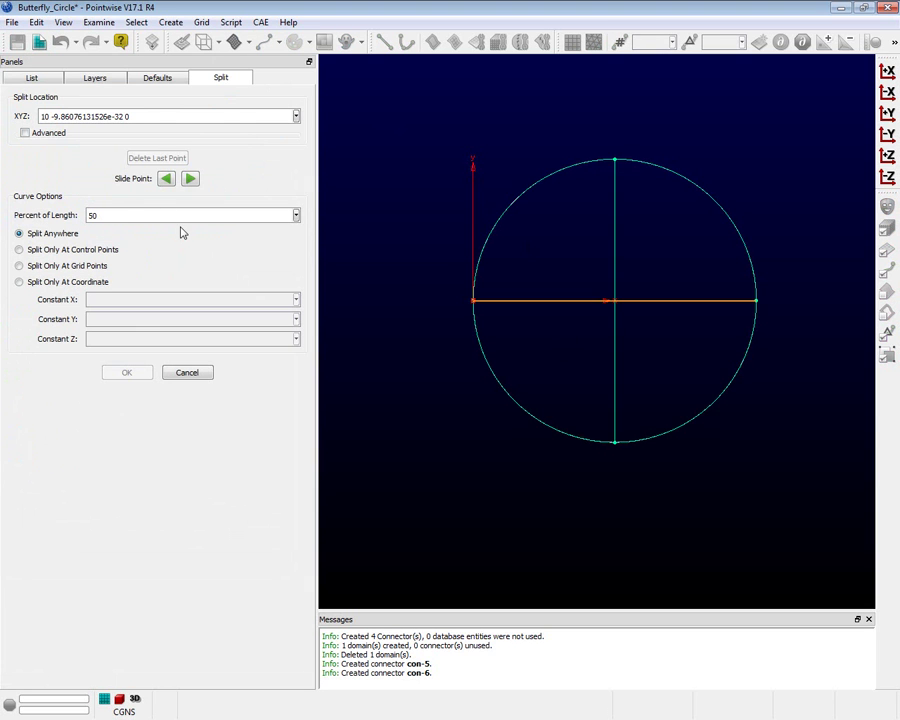
{"action": "left_click", "coordinate": [121, 214]}
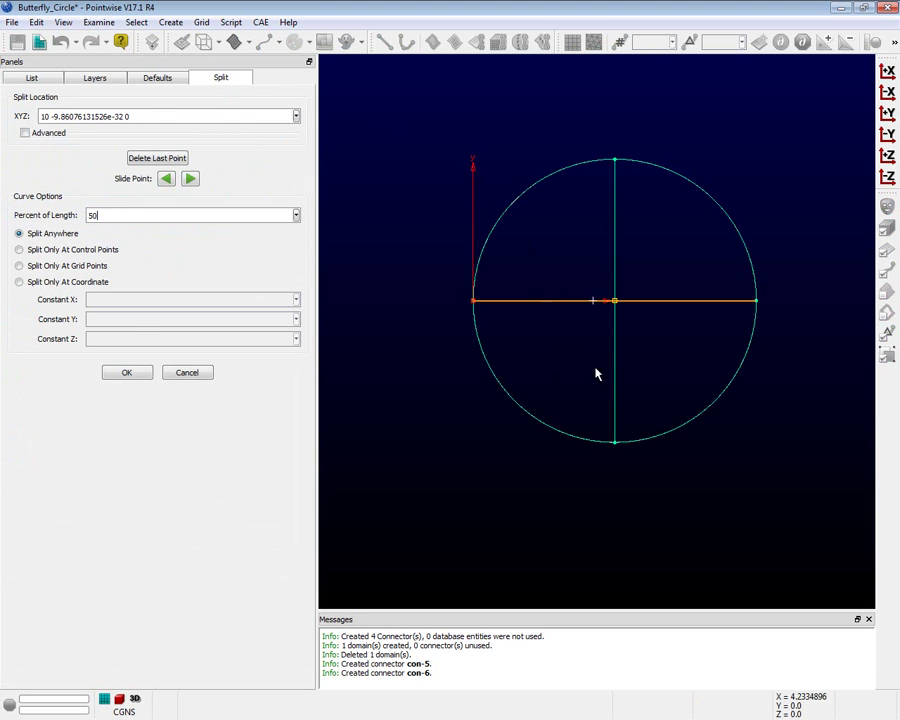
{"action": "left_click", "coordinate": [126, 373]}
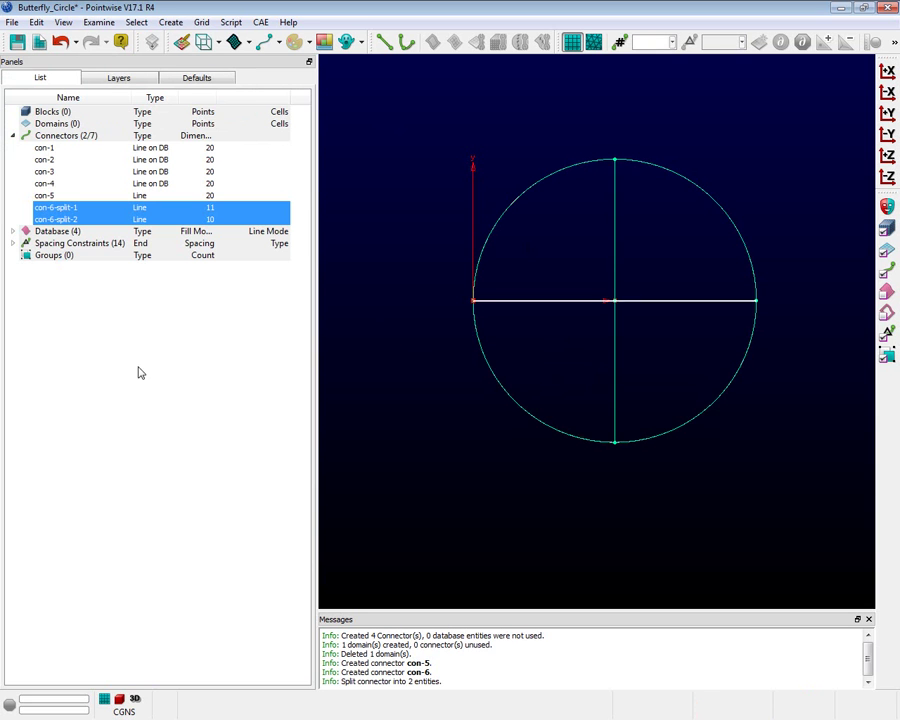
Step: Split the vertical connector con-5 at 50% of its length
{"action": "left_click", "coordinate": [614, 355]}
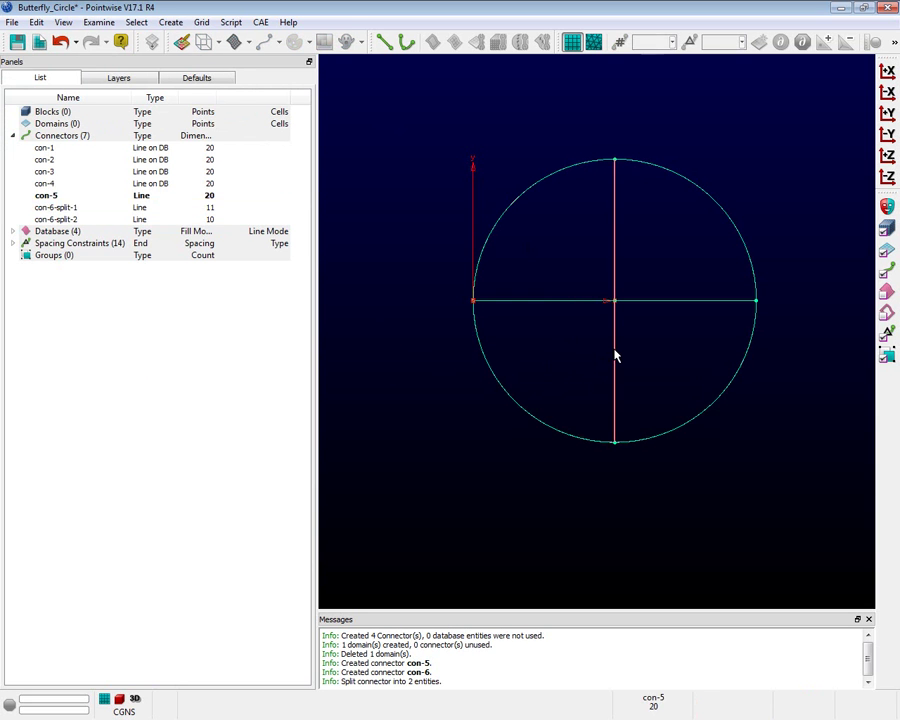
{"action": "left_click", "coordinate": [35, 22]}
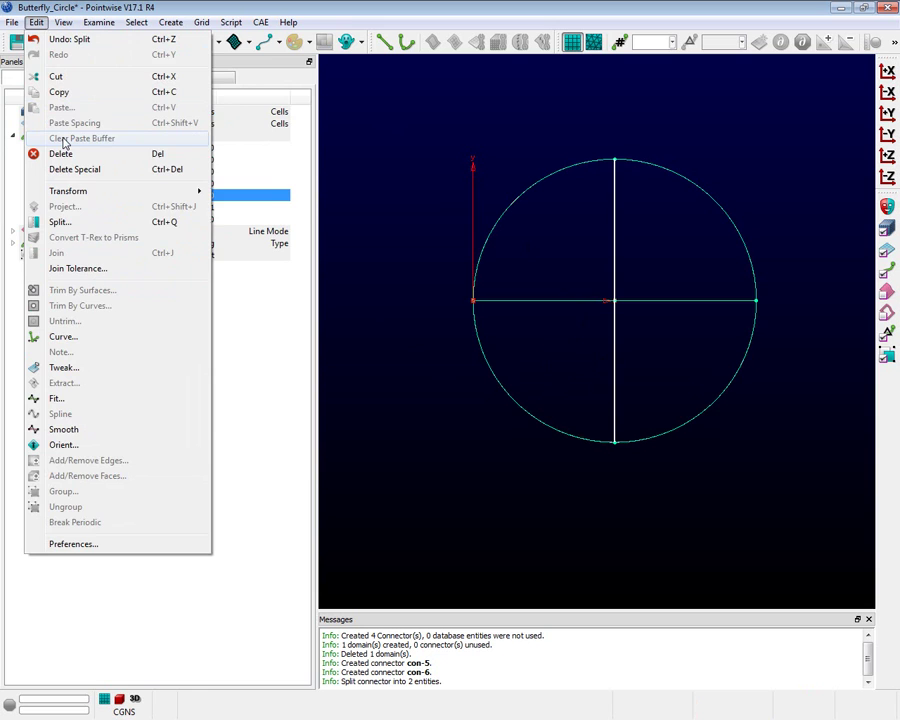
{"action": "left_click", "coordinate": [84, 226]}
{"action": "left_click", "coordinate": [138, 215]}
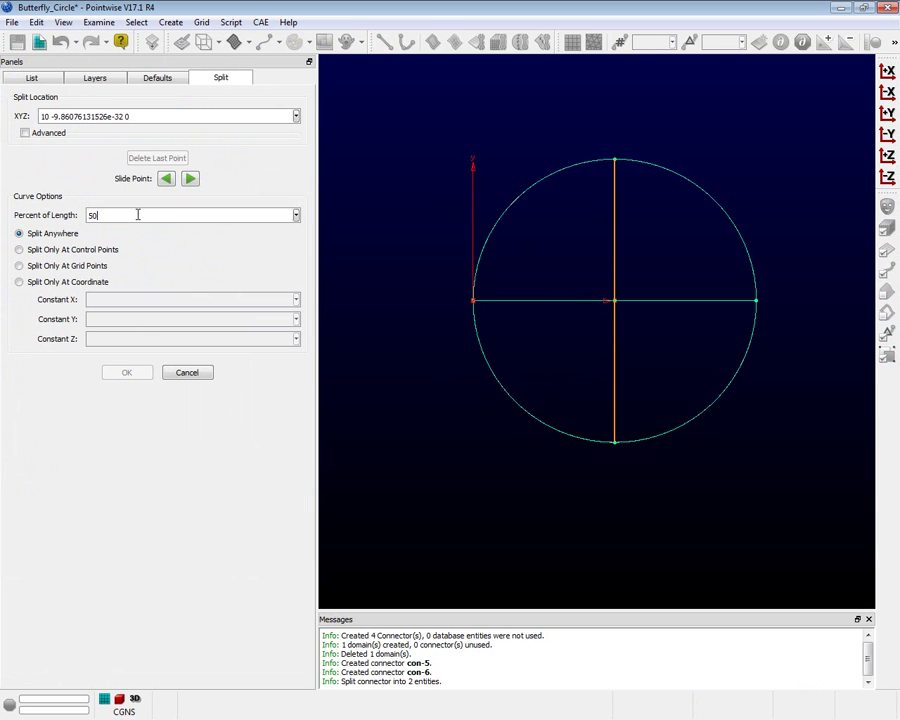
{"action": "key", "text": "Return"}
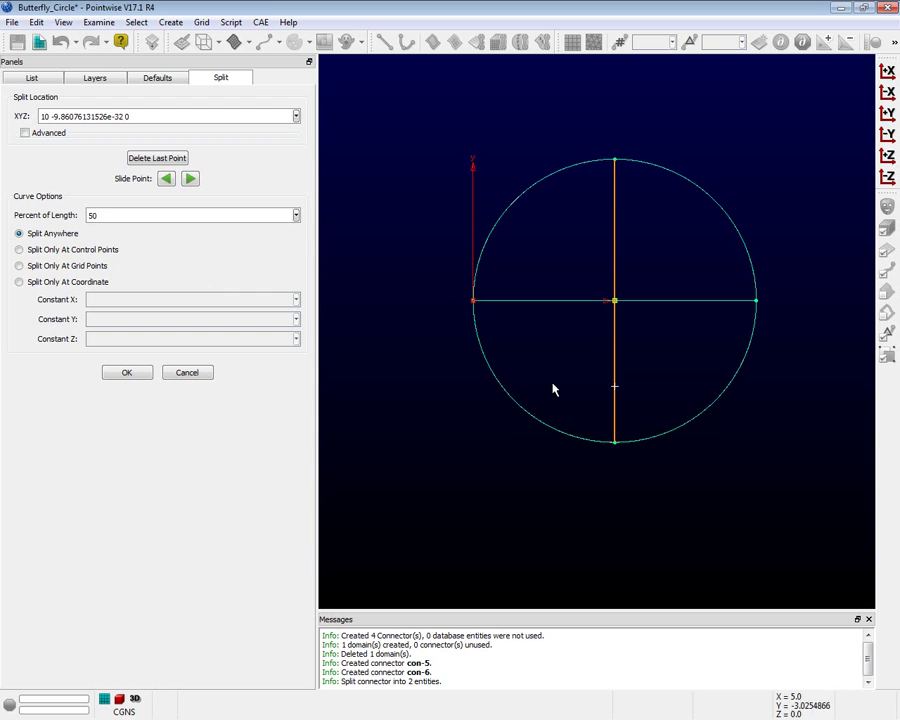
{"action": "left_click", "coordinate": [127, 372]}
{"action": "left_click", "coordinate": [590, 347]}
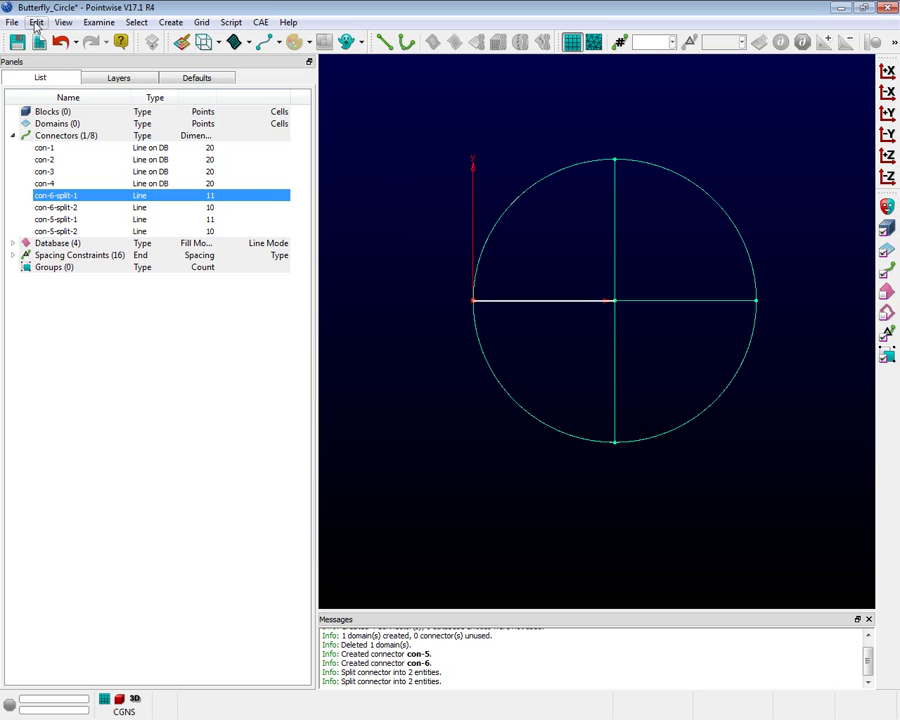
Step: Split the left horizontal half and the upper vertical half each at 50%
{"action": "left_click", "coordinate": [36, 22]}
{"action": "left_click", "coordinate": [76, 222]}
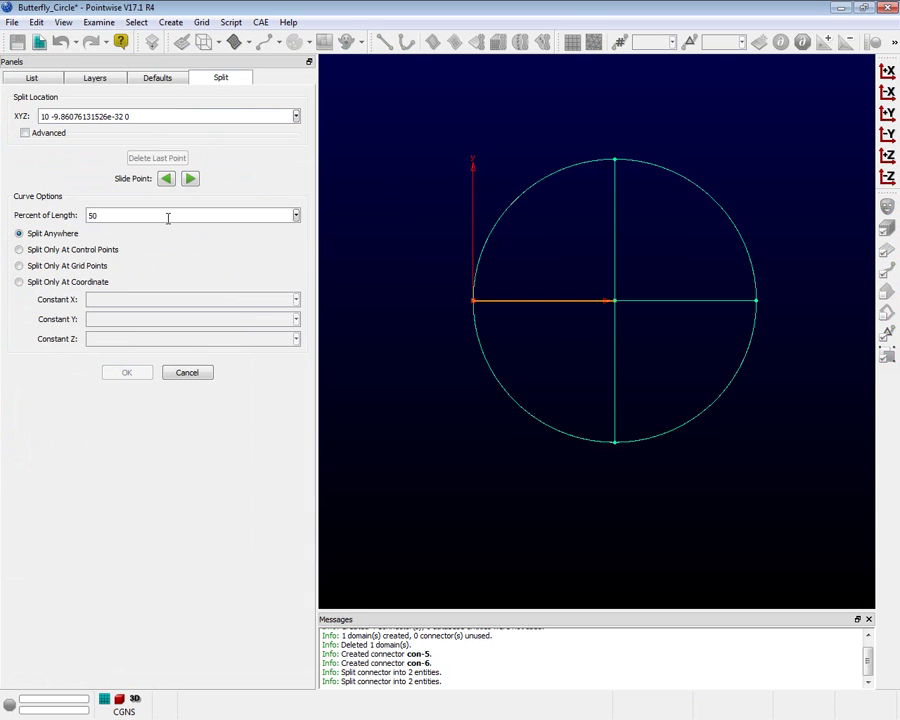
{"action": "key", "text": "Return"}
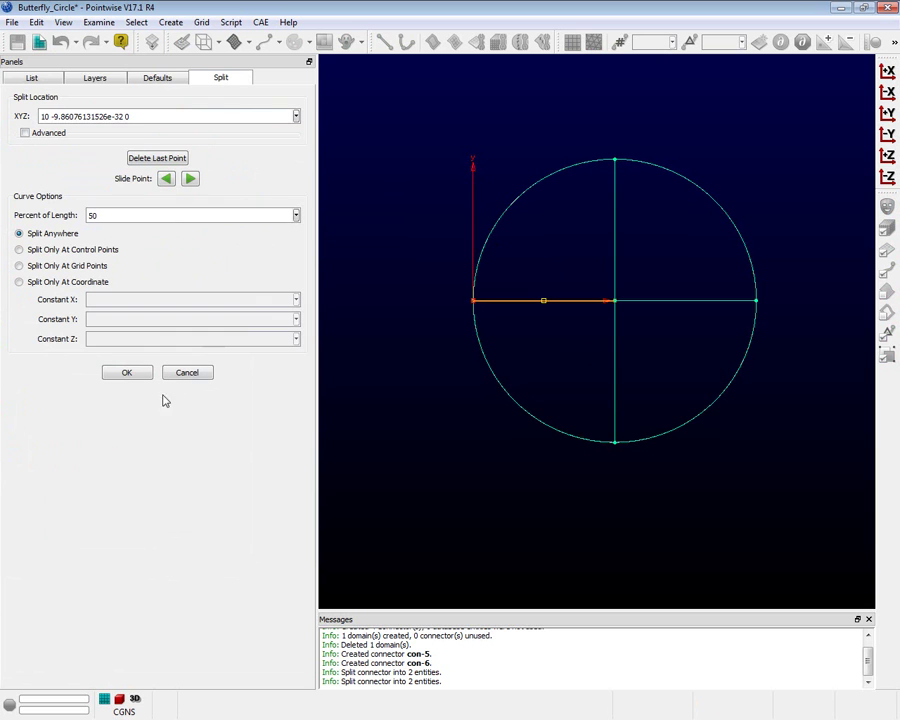
{"action": "left_click", "coordinate": [141, 374]}
{"action": "left_click", "coordinate": [613, 269]}
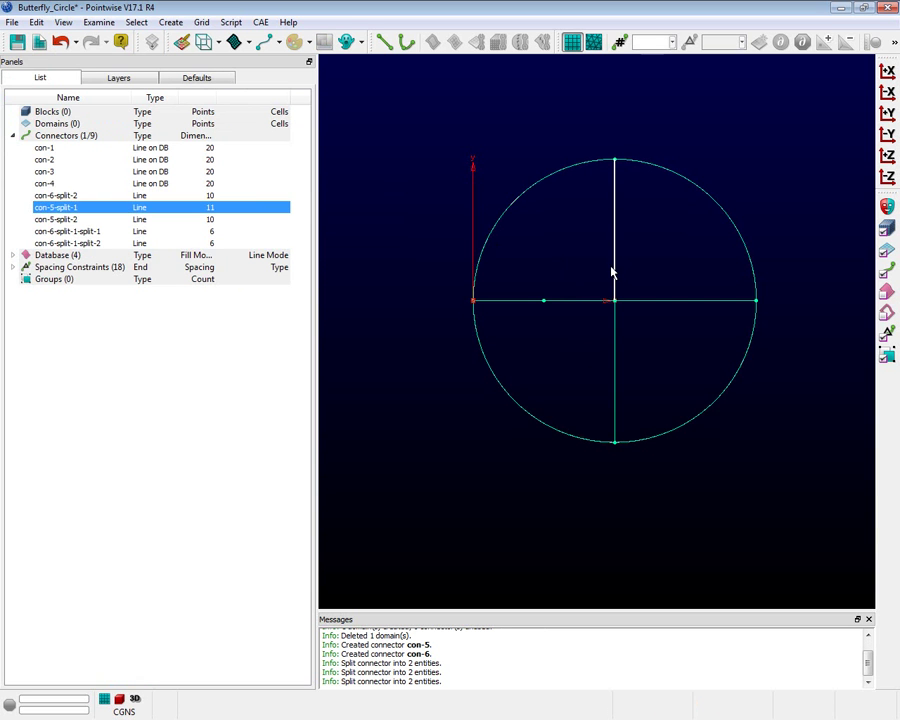
{"action": "left_click", "coordinate": [36, 22]}
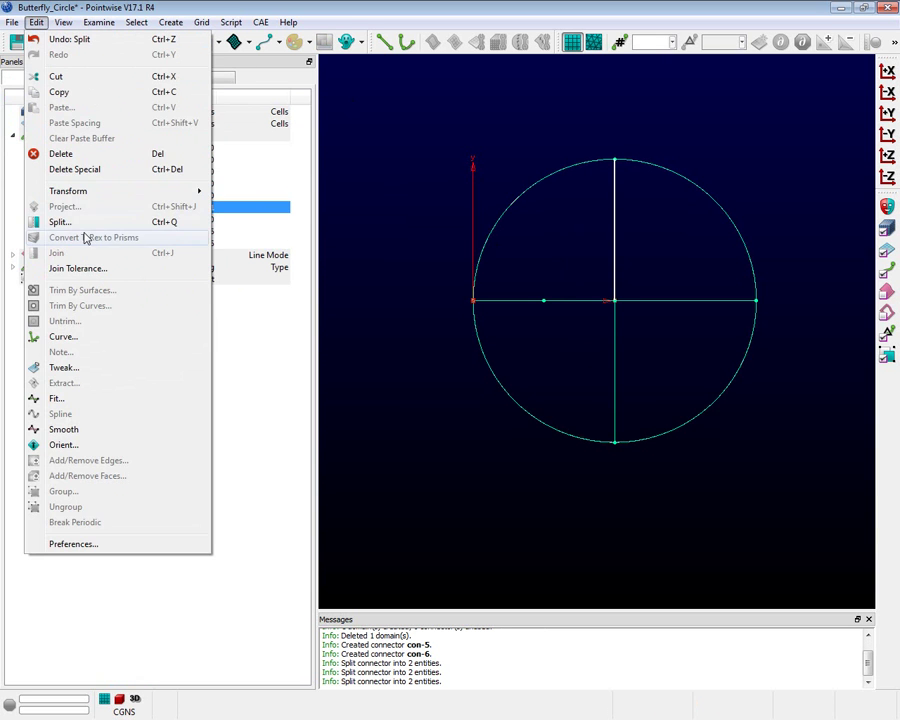
{"action": "left_click", "coordinate": [66, 275]}
{"action": "key", "text": "Return"}
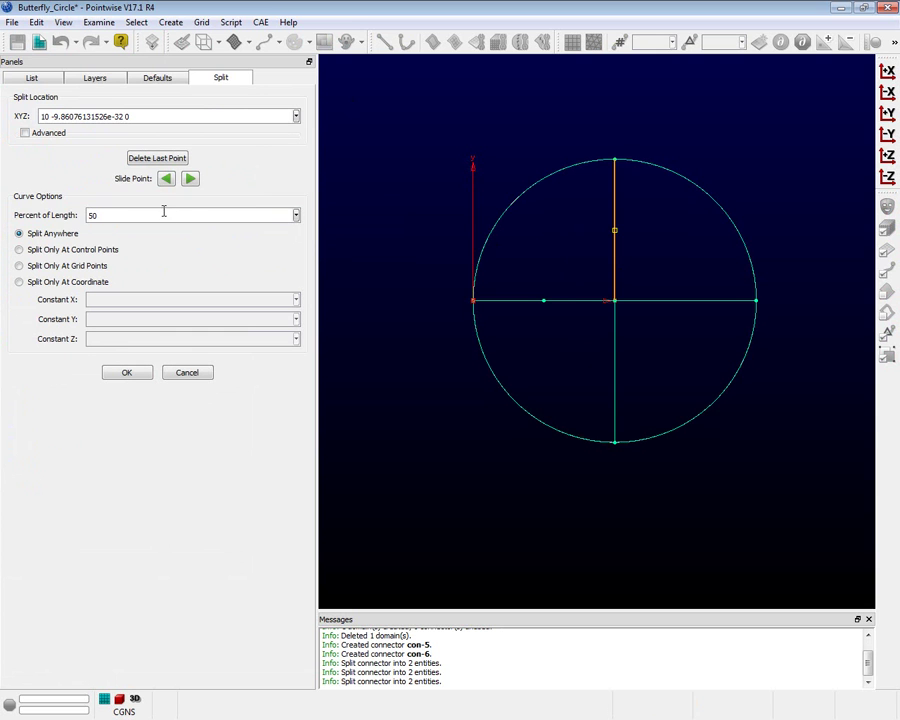
{"action": "left_click", "coordinate": [128, 373]}
Step: Split the right horizontal half and the lower vertical half each at 50%
{"action": "left_click", "coordinate": [677, 292]}
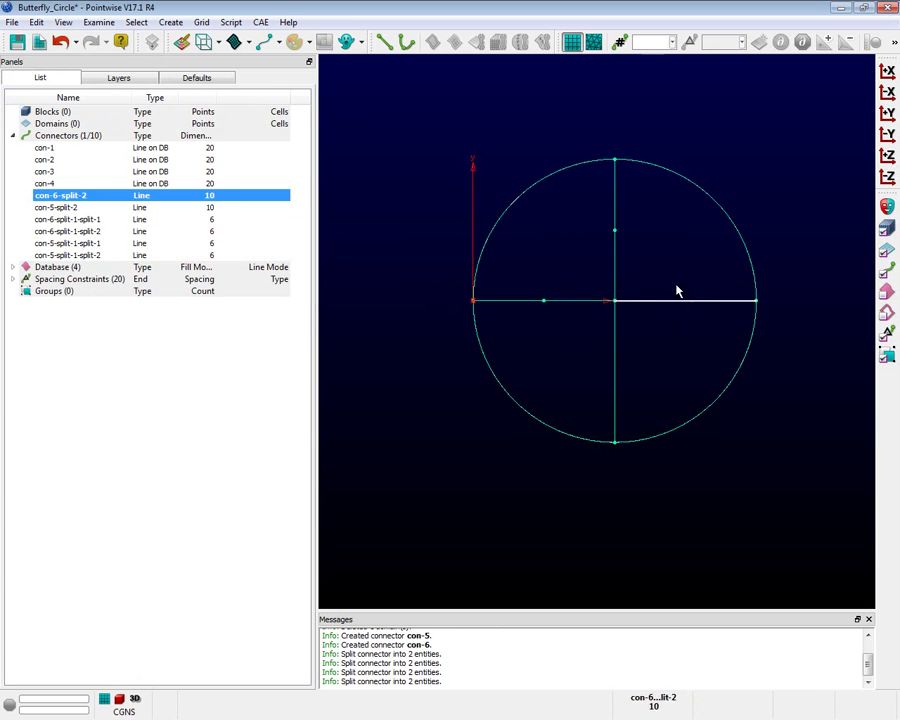
{"action": "left_click", "coordinate": [36, 22]}
{"action": "left_click", "coordinate": [60, 222]}
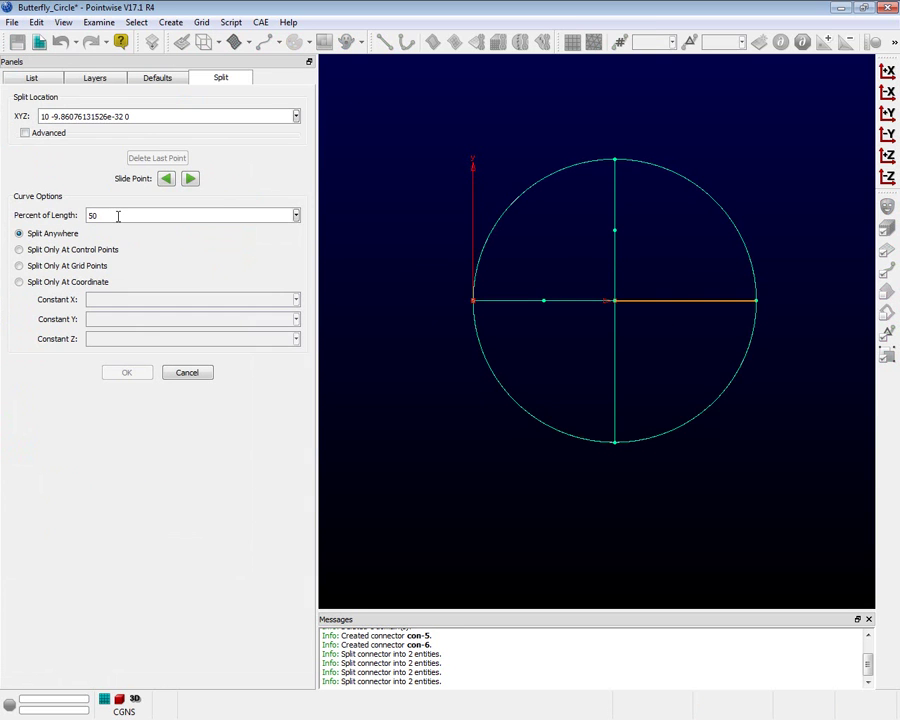
{"action": "type", "text": "50"}
{"action": "key", "text": "Return"}
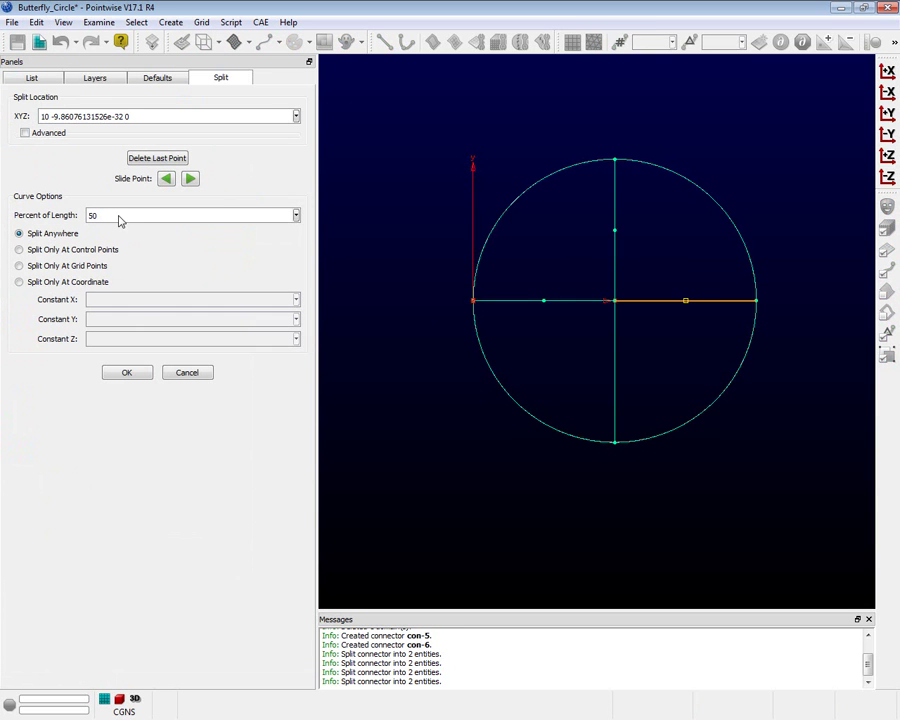
{"action": "left_click", "coordinate": [127, 373]}
{"action": "left_click", "coordinate": [616, 348]}
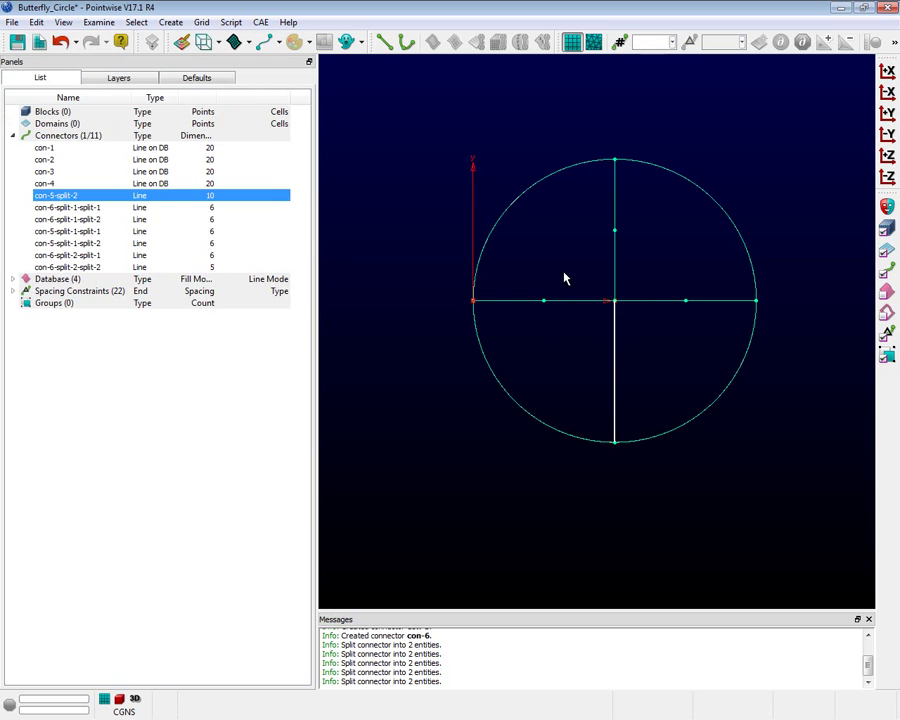
{"action": "left_click", "coordinate": [35, 22]}
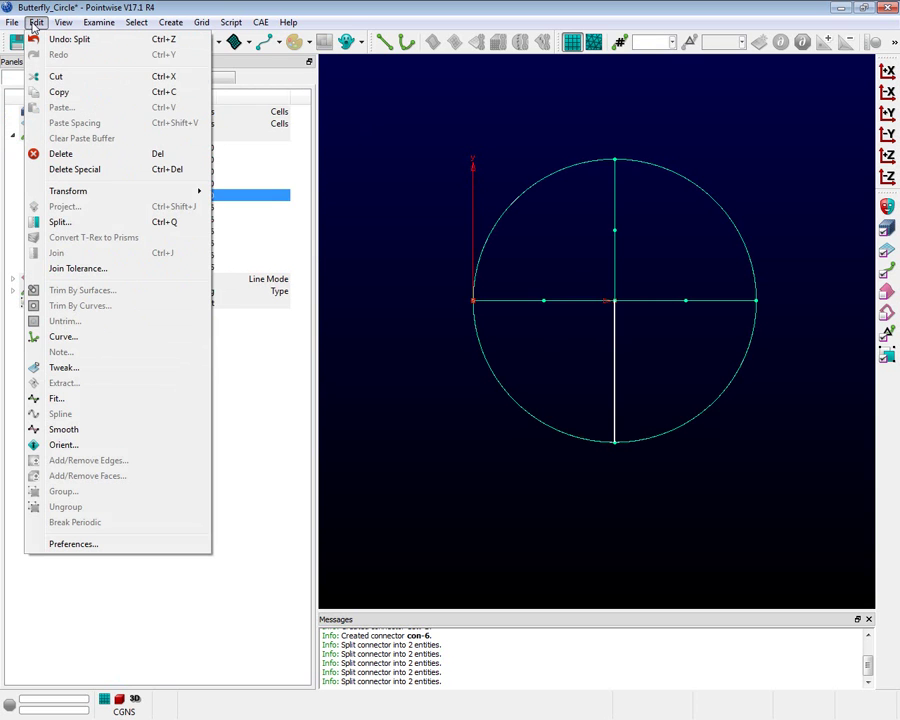
{"action": "left_click", "coordinate": [80, 223]}
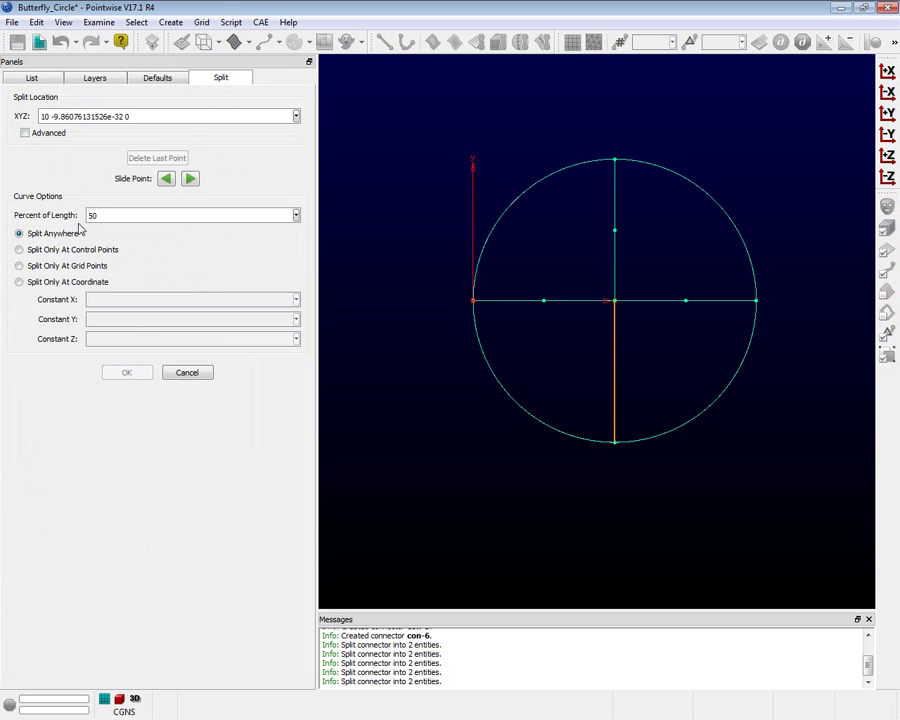
{"action": "left_click", "coordinate": [172, 217]}
{"action": "key", "text": "Return"}
{"action": "left_click", "coordinate": [145, 372]}
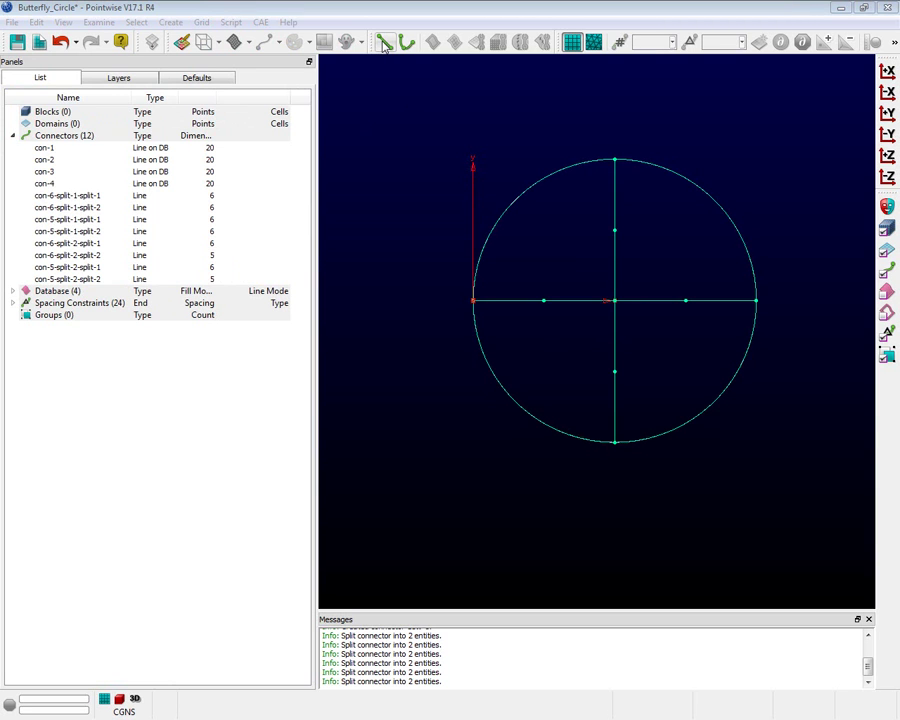
Step: Draw four line connectors linking the left, top, right and bottom spoke midpoints into a diamond
{"action": "left_click", "coordinate": [384, 43]}
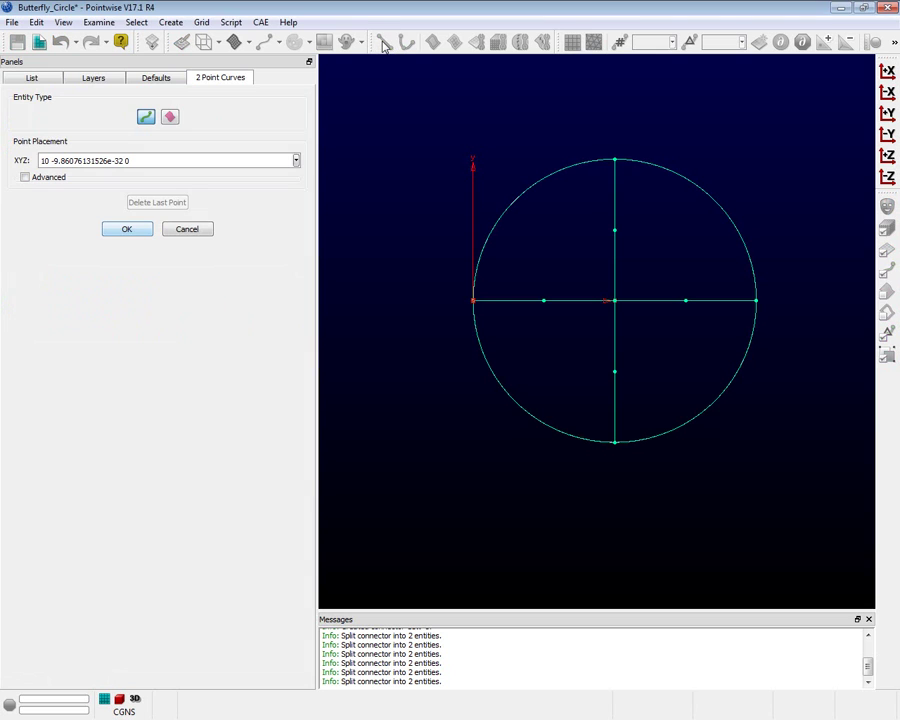
{"action": "left_click", "coordinate": [542, 301]}
{"action": "left_click", "coordinate": [615, 232]}
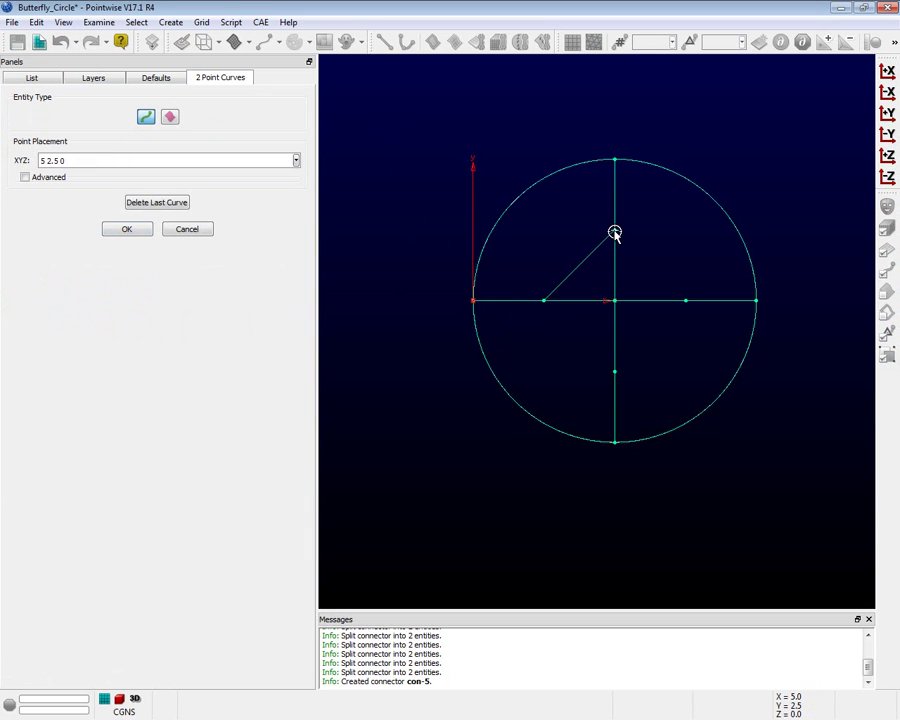
{"action": "left_click", "coordinate": [615, 232]}
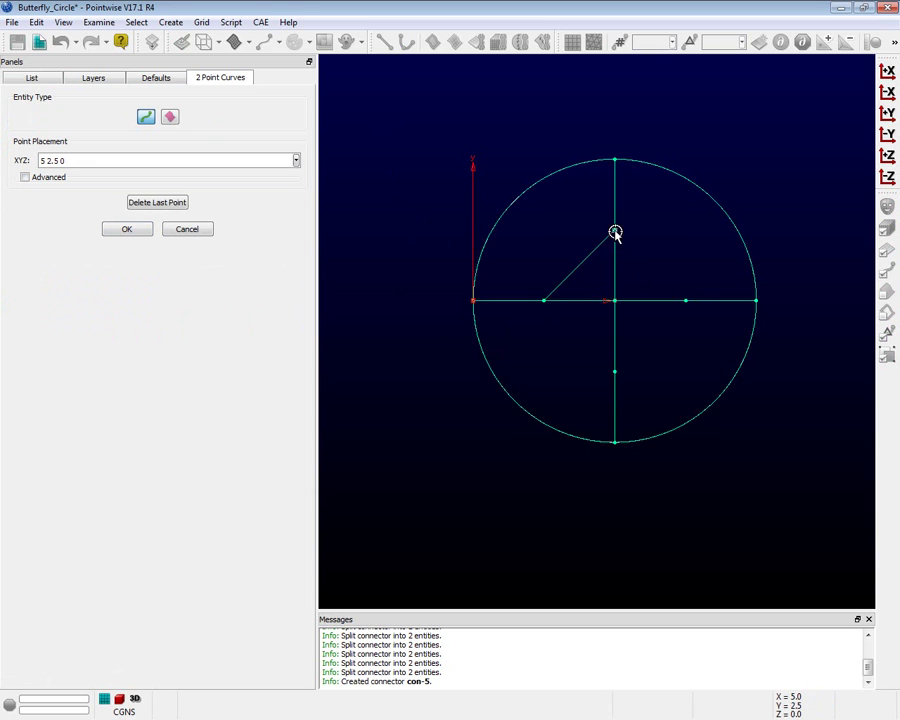
{"action": "left_click", "coordinate": [685, 301]}
{"action": "left_click", "coordinate": [685, 301]}
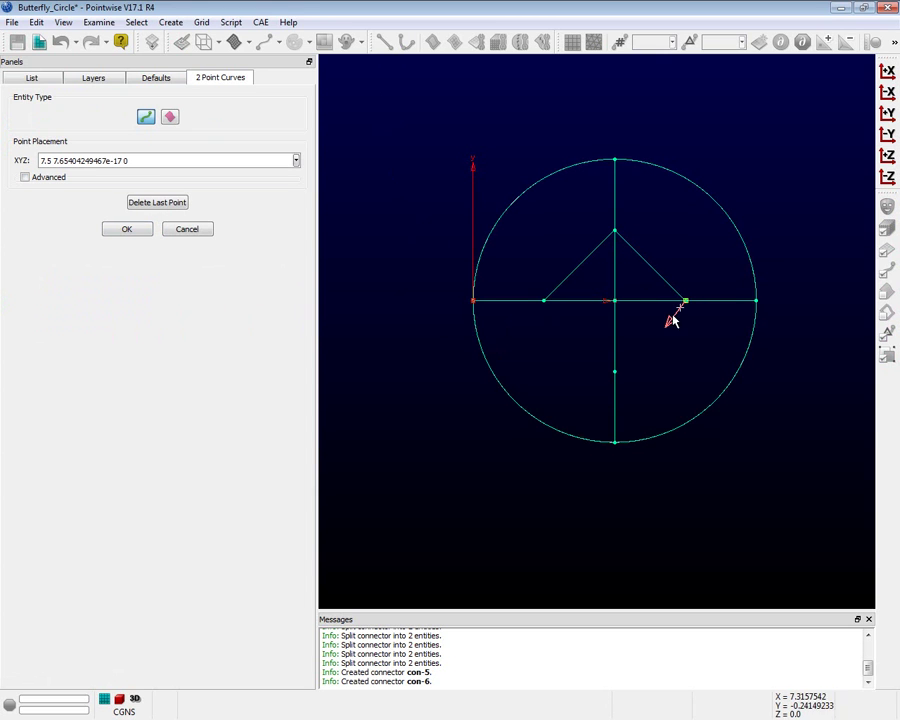
{"action": "left_click", "coordinate": [614, 372]}
{"action": "left_click", "coordinate": [614, 373]}
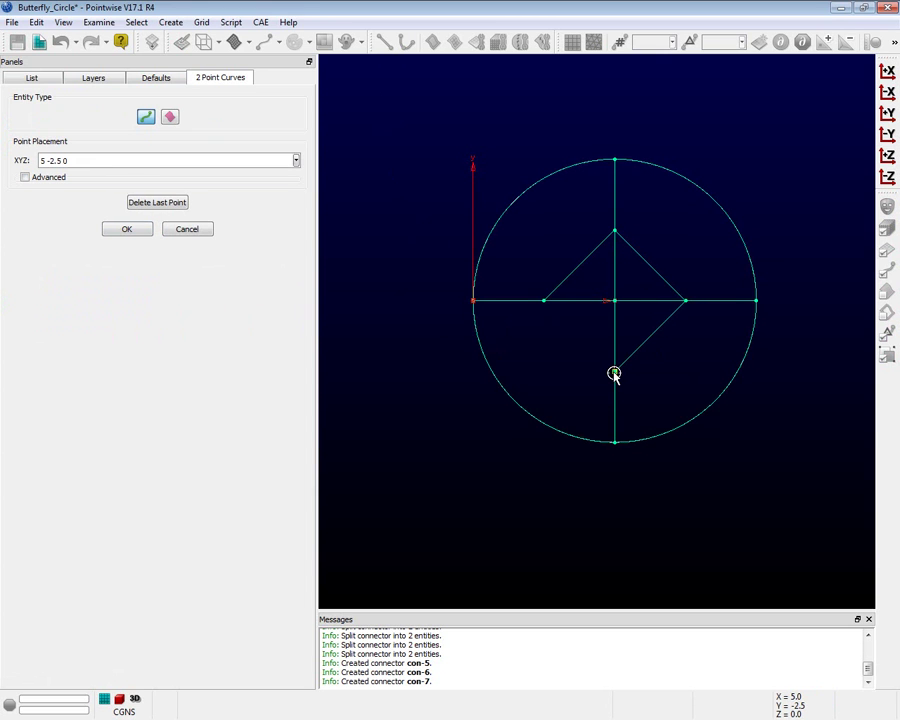
{"action": "left_click", "coordinate": [541, 302]}
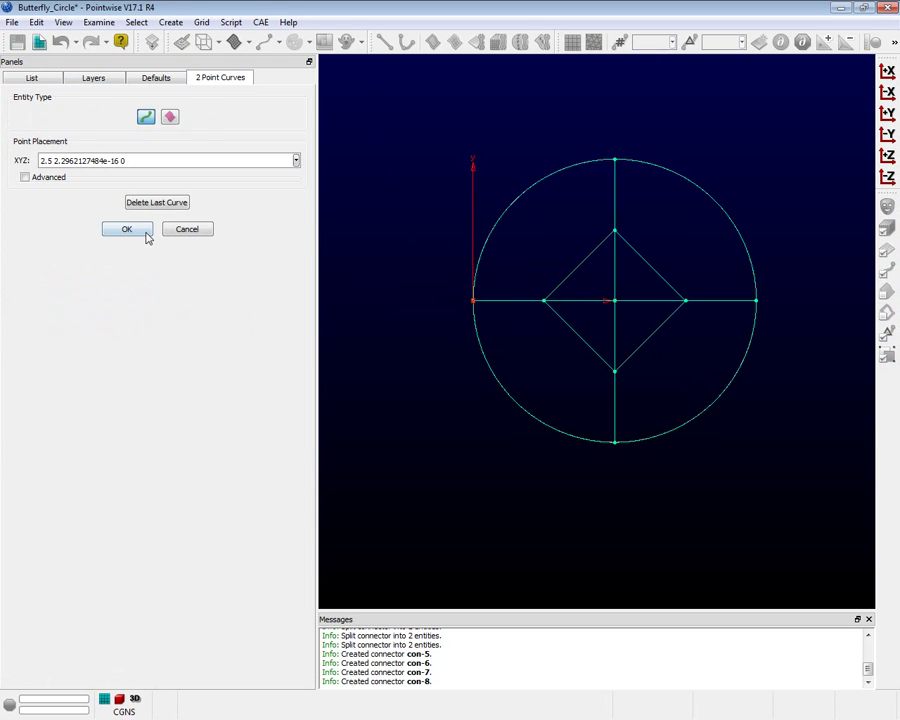
{"action": "left_click", "coordinate": [146, 233]}
Step: Delete the left, upper, right and lower inner spokes inside the diamond, leaving 12 connectors
{"action": "left_click", "coordinate": [587, 306]}
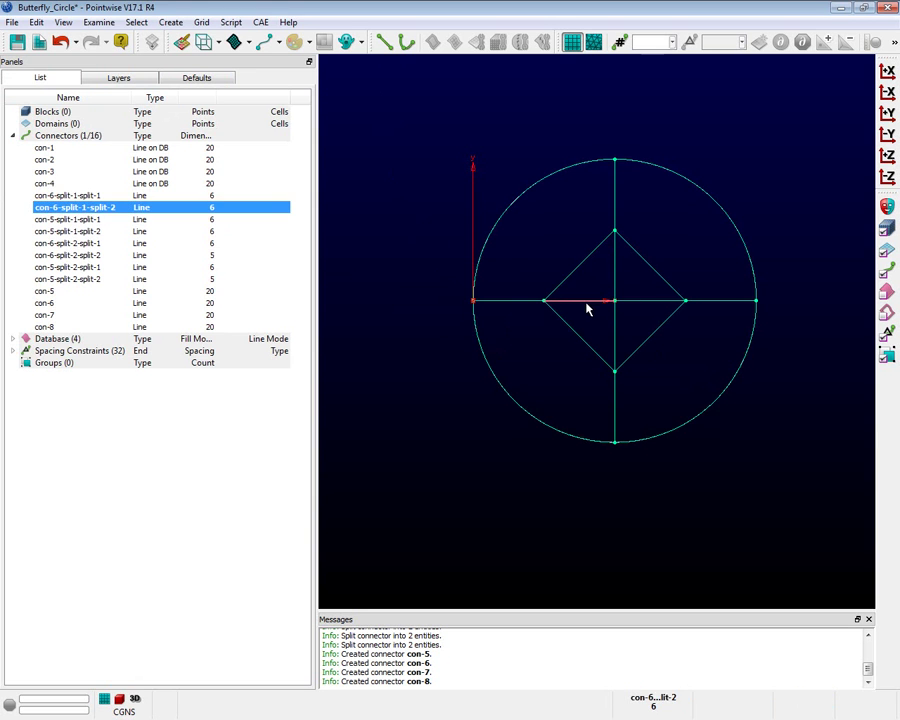
{"action": "key", "text": "Delete"}
{"action": "left_click", "coordinate": [615, 281]}
{"action": "key", "text": "Delete"}
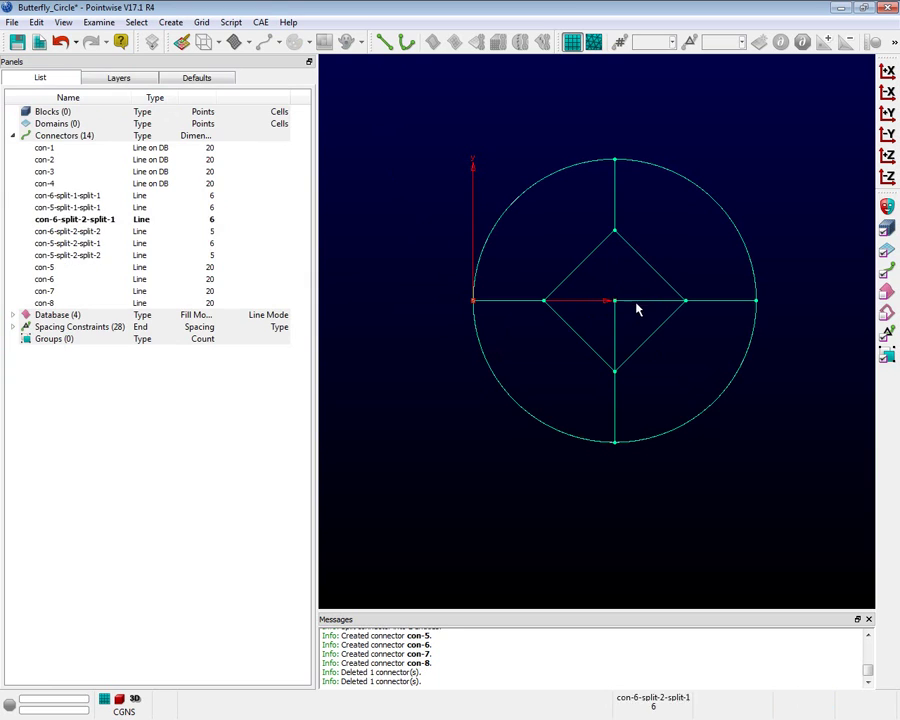
{"action": "key", "text": "Delete"}
{"action": "left_click", "coordinate": [615, 320]}
{"action": "key", "text": "Delete"}
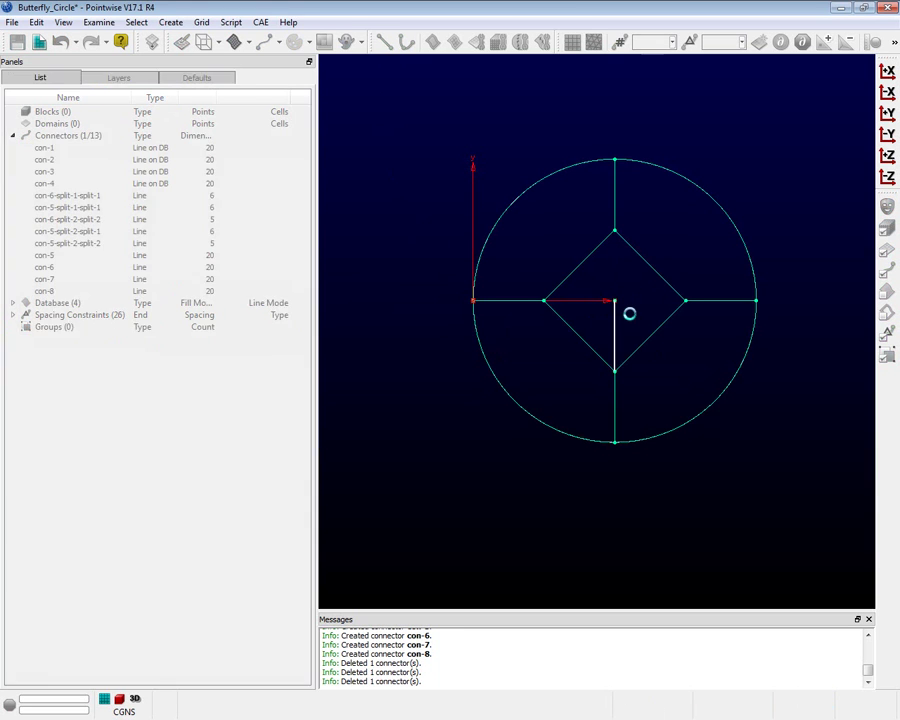
{"action": "scroll", "coordinate": [660, 291], "scroll_direction": "down", "scroll_amount": 1}
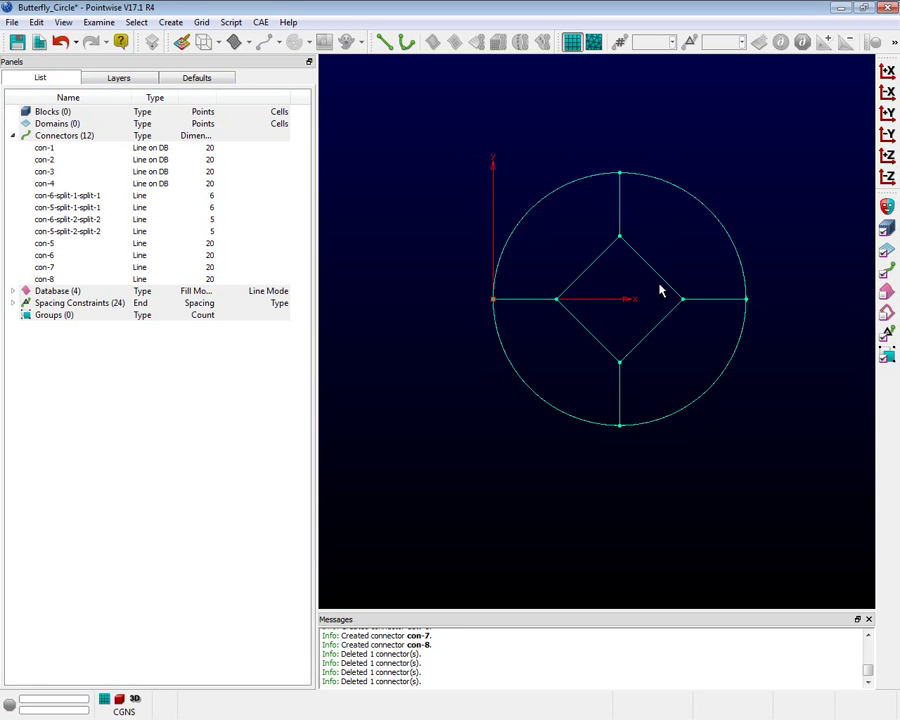
{"action": "scroll", "coordinate": [660, 291], "scroll_direction": "up", "scroll_amount": 4}
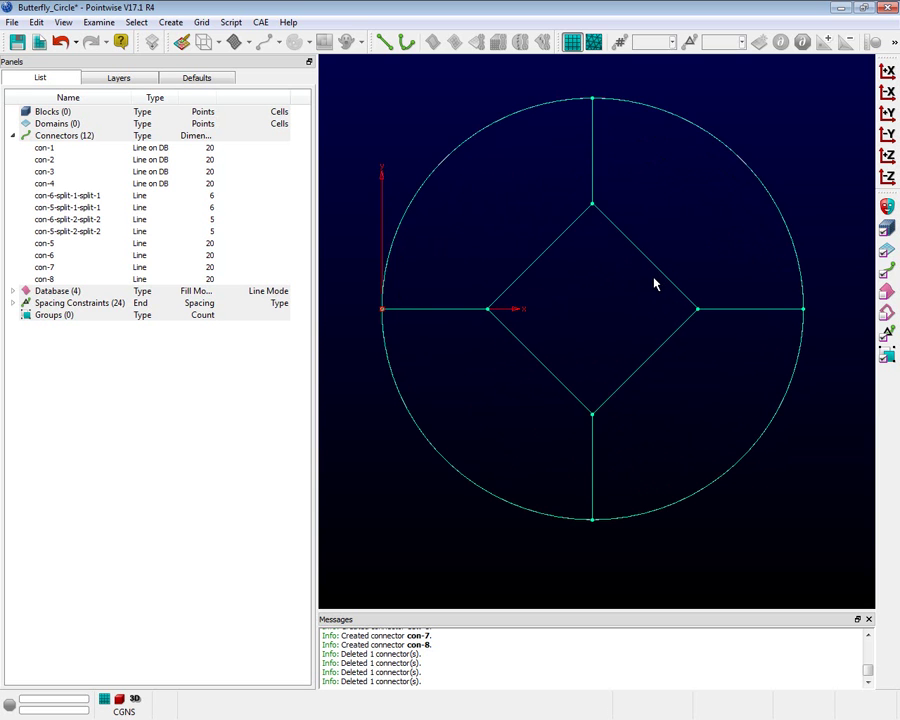
{"action": "right_click_drag", "start_coordinate": [657, 287], "coordinate": [663, 299], "text": "ctrl"}
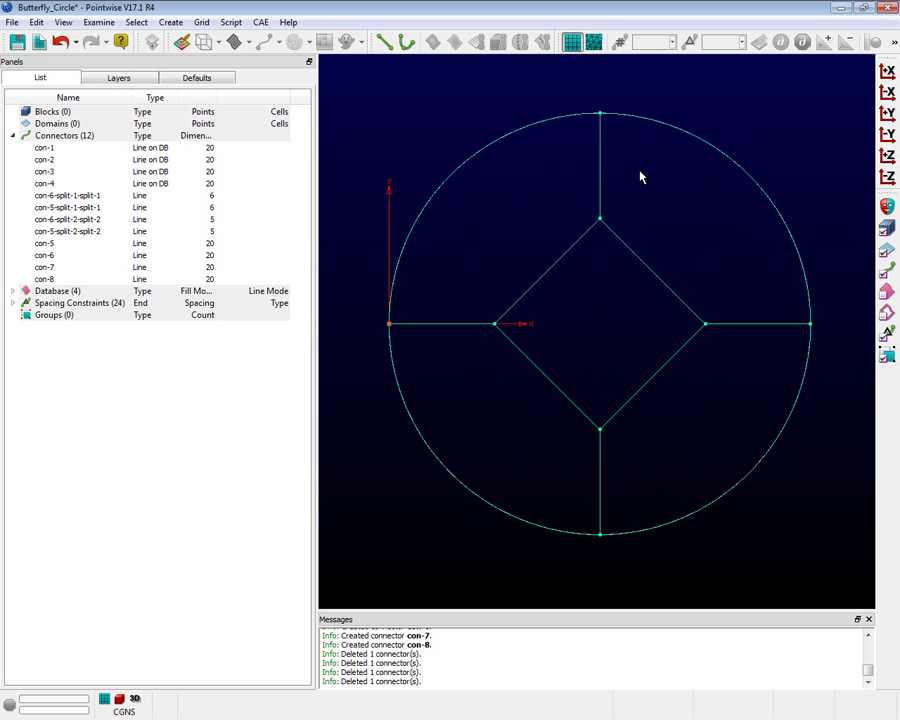
{"action": "left_click", "coordinate": [647, 122]}
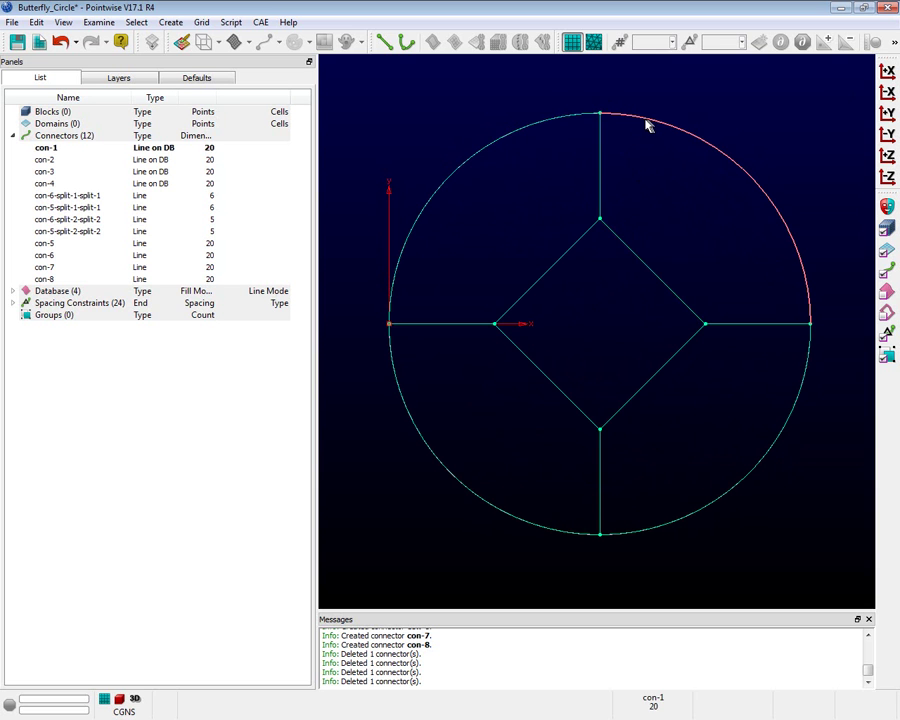
{"action": "left_click", "coordinate": [743, 324]}
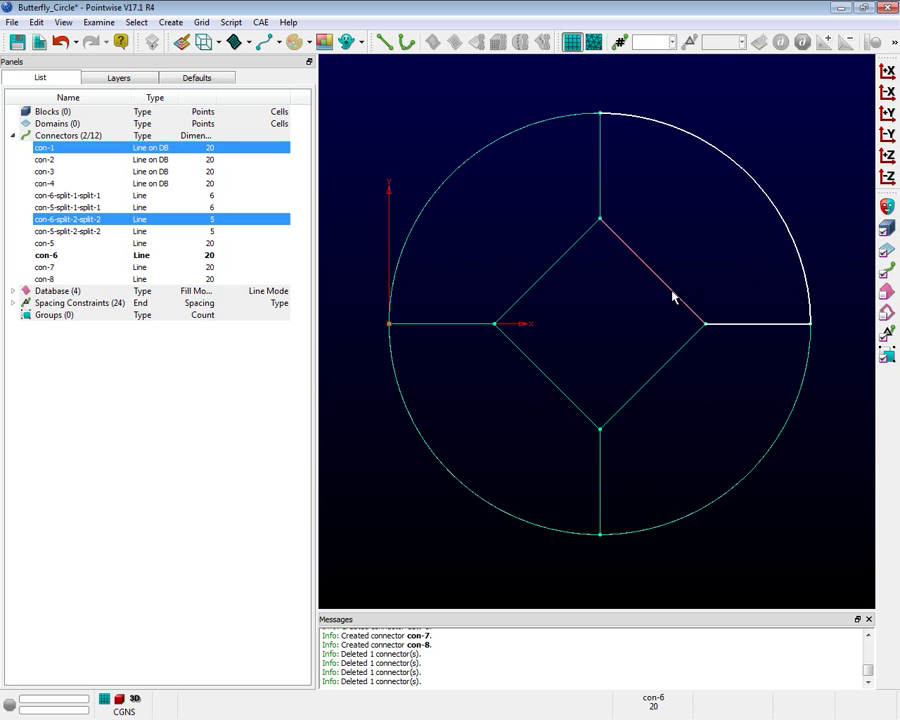
{"action": "left_click", "coordinate": [672, 292]}
{"action": "left_click", "coordinate": [603, 186]}
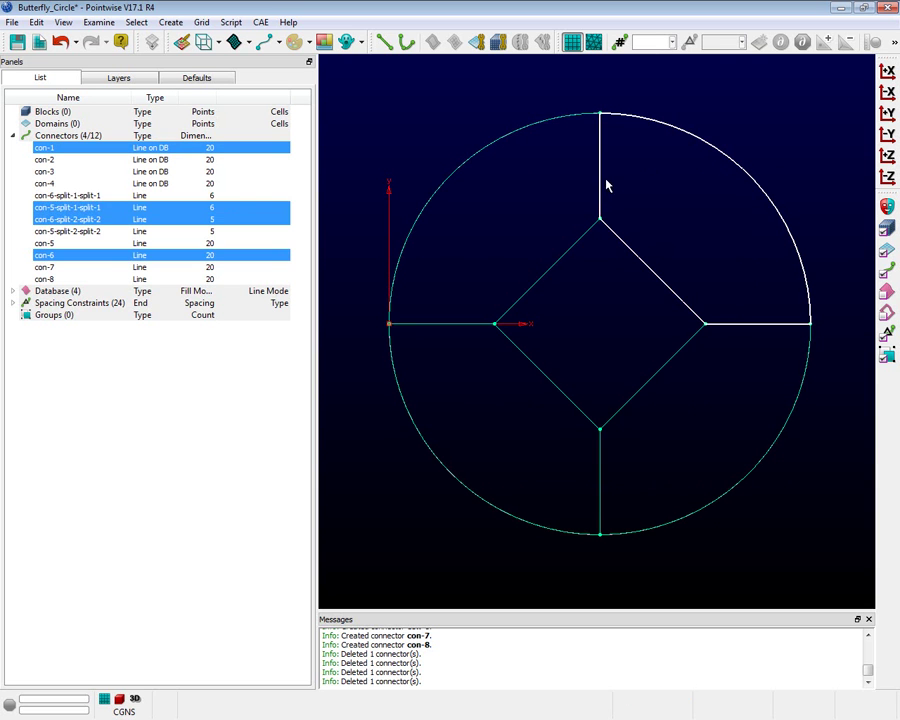
{"action": "left_click", "coordinate": [475, 45]}
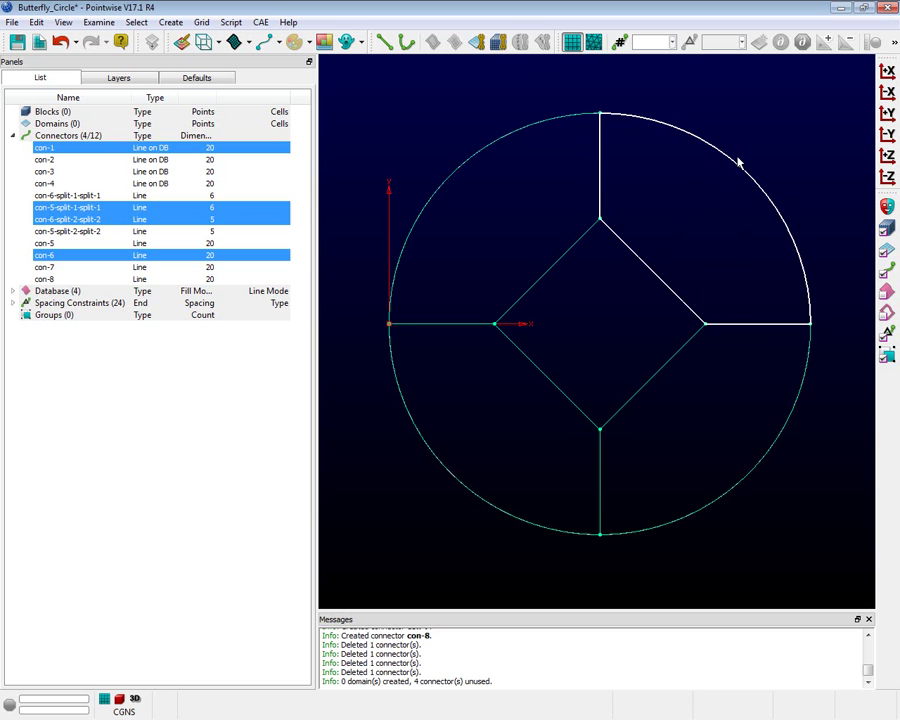
Step: Box-select all 12 connectors and set each one's dimension to 20 points
{"action": "left_click", "coordinate": [551, 92]}
{"action": "left_click_drag", "start_coordinate": [367, 94], "coordinate": [848, 570]}
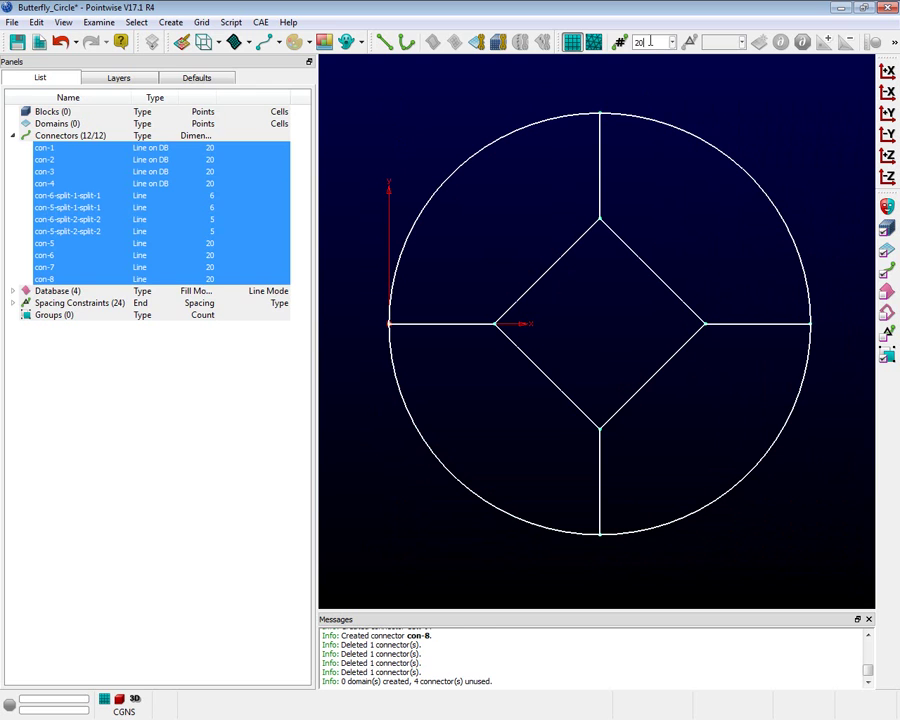
{"action": "key", "text": "Return"}
{"action": "left_click", "coordinate": [743, 140]}
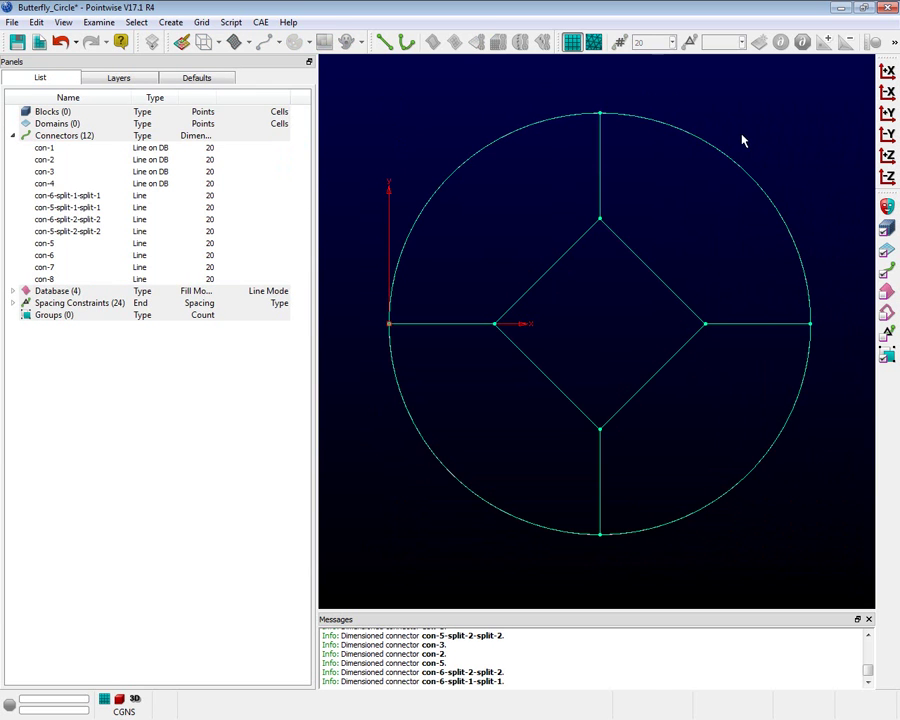
{"action": "left_click", "coordinate": [733, 161]}
Step: Assemble the upper-right quadrant domain from its arc, spokes and diamond edge
{"action": "left_click", "coordinate": [765, 324]}
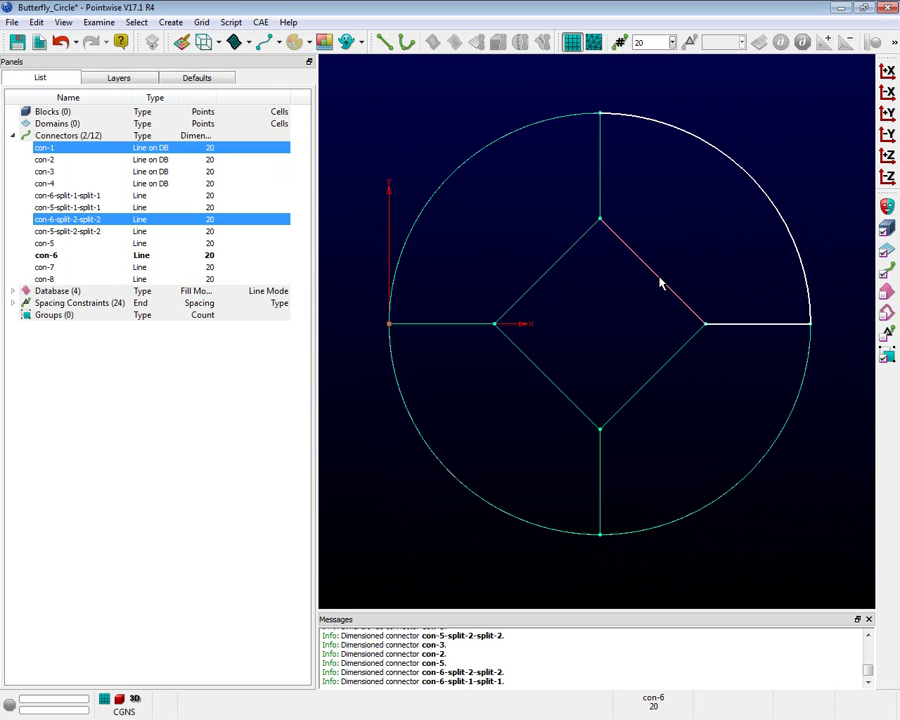
{"action": "left_click", "coordinate": [660, 285]}
{"action": "left_click", "coordinate": [600, 177]}
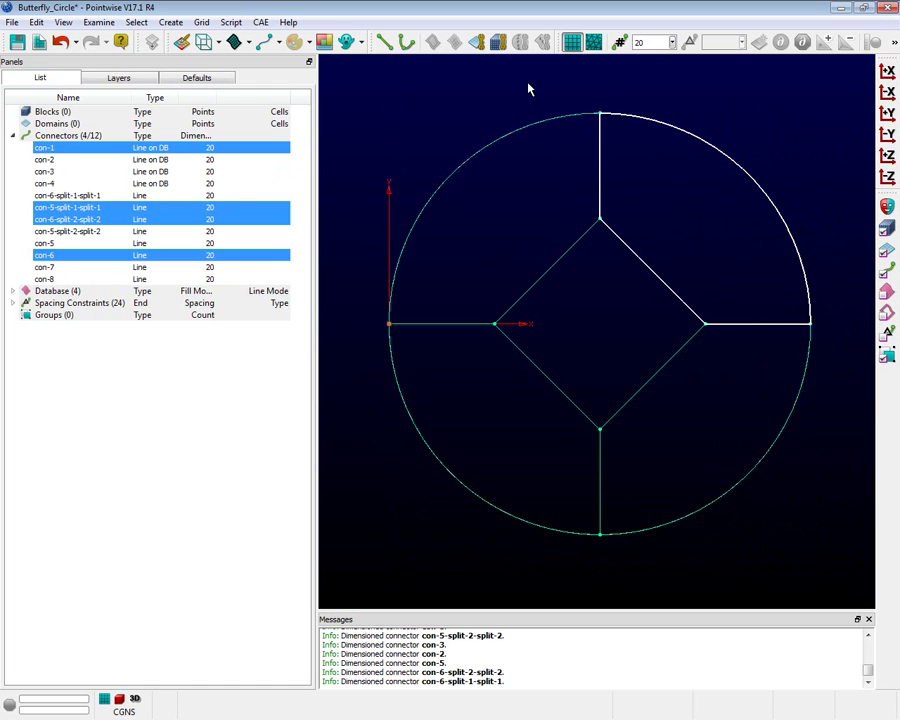
{"action": "left_click", "coordinate": [432, 42]}
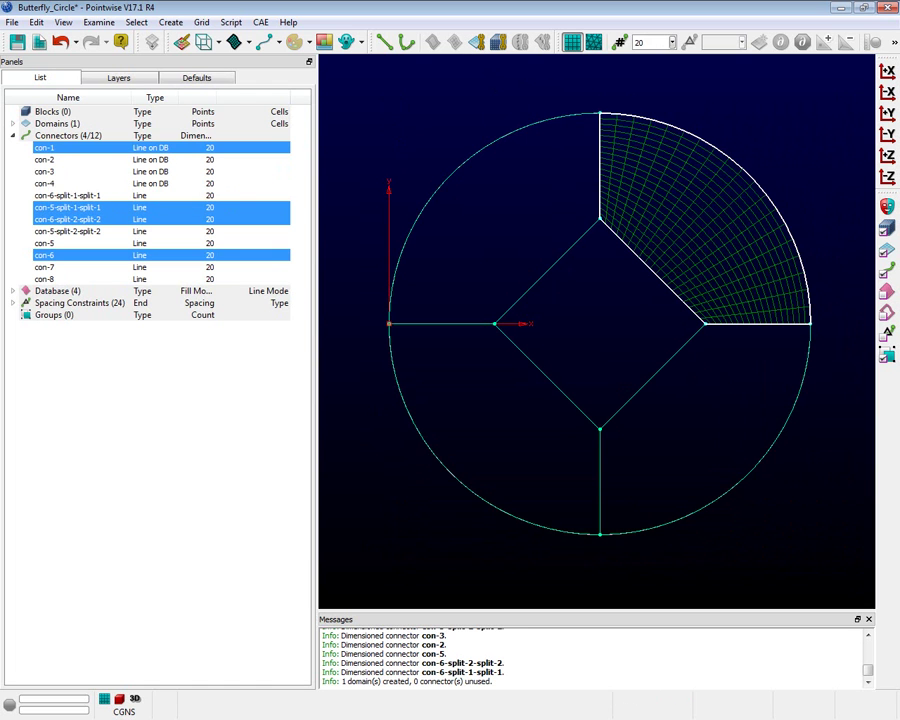
Step: Assemble the lower-right quadrant domain from the right spoke, lower-right arc, lower spoke and diamond edge
{"action": "left_click", "coordinate": [767, 350]}
{"action": "left_click", "coordinate": [767, 330]}
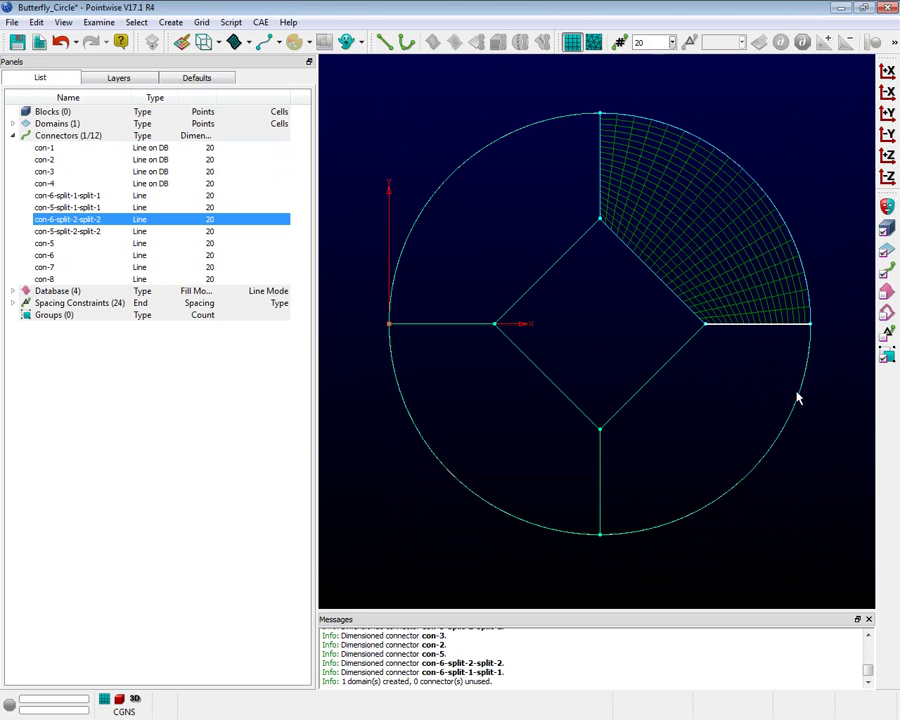
{"action": "left_click", "coordinate": [798, 398]}
{"action": "left_click", "coordinate": [598, 487]}
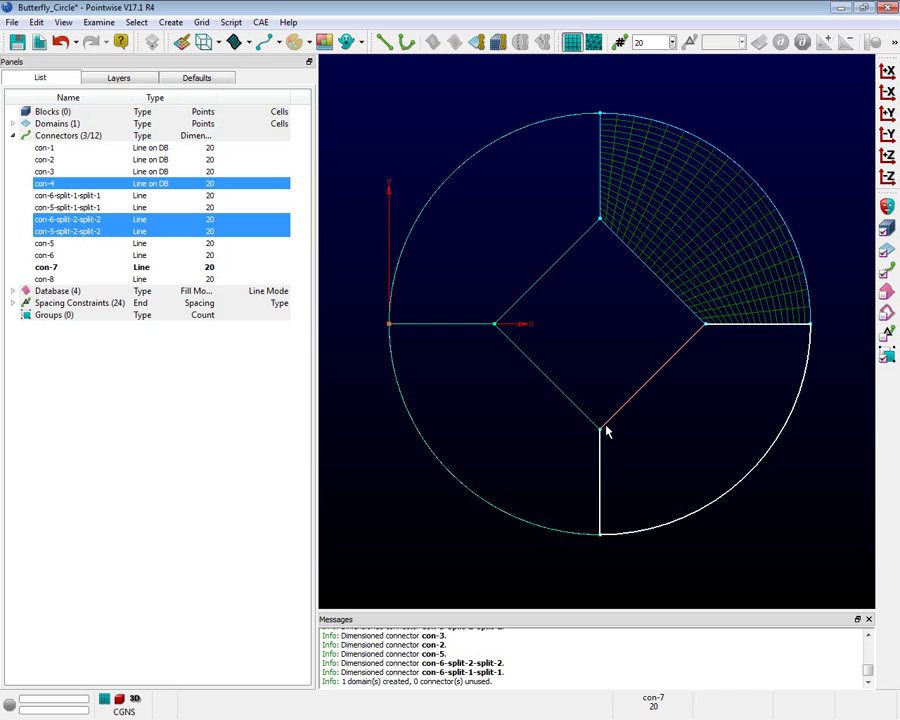
{"action": "left_click", "coordinate": [607, 423]}
{"action": "left_click", "coordinate": [474, 43]}
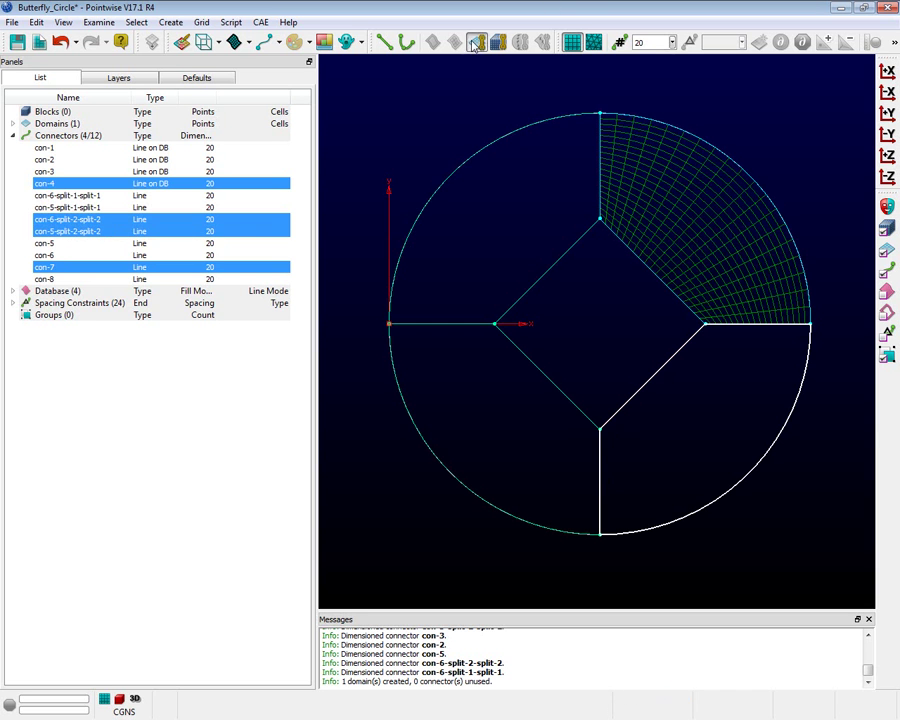
Step: Assemble the lower-left quadrant domain from the lower spoke, lower-left arc, left spoke and diamond edge
{"action": "left_click", "coordinate": [600, 476]}
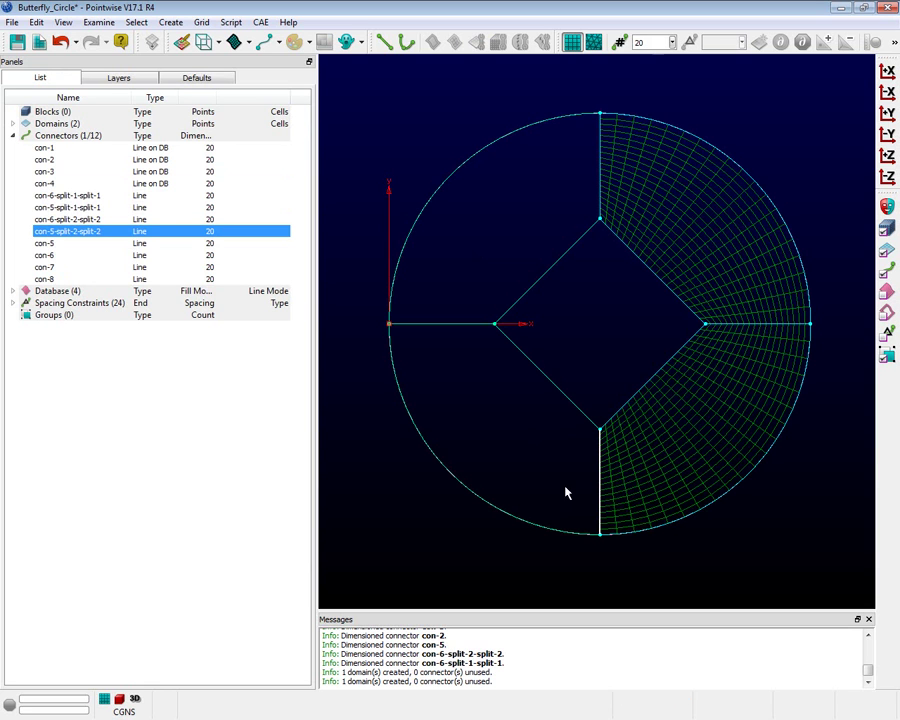
{"action": "left_click", "coordinate": [510, 517]}
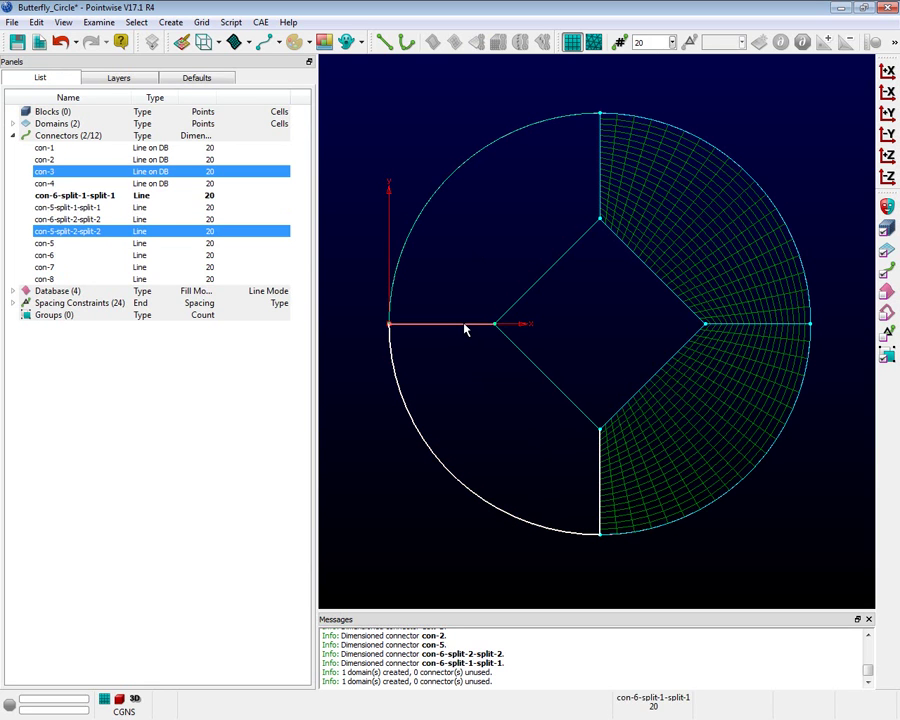
{"action": "left_click", "coordinate": [468, 326]}
{"action": "left_click", "coordinate": [505, 338]}
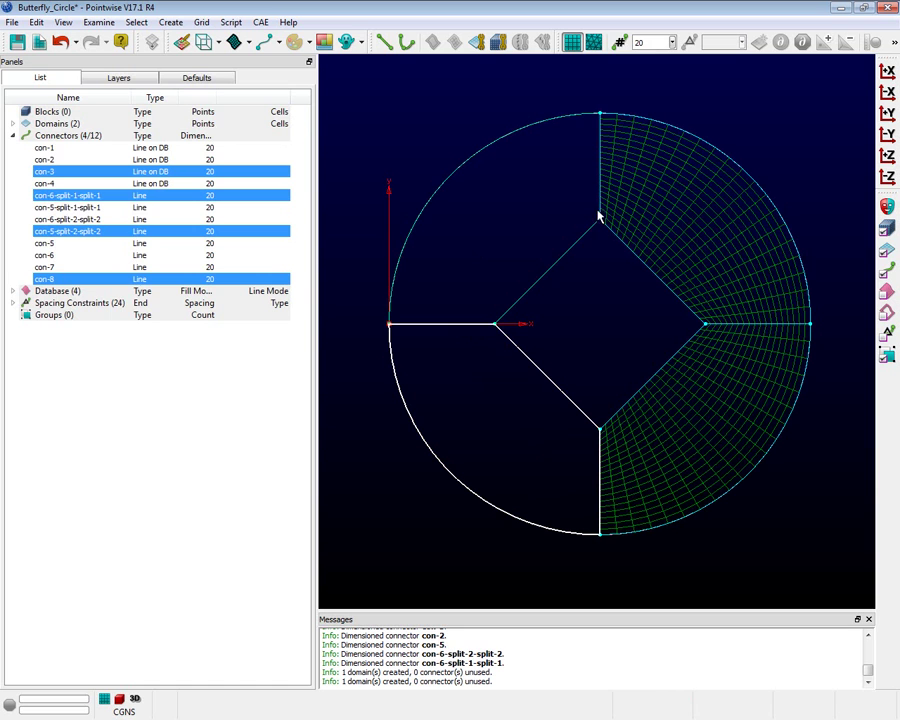
{"action": "left_click", "coordinate": [477, 43]}
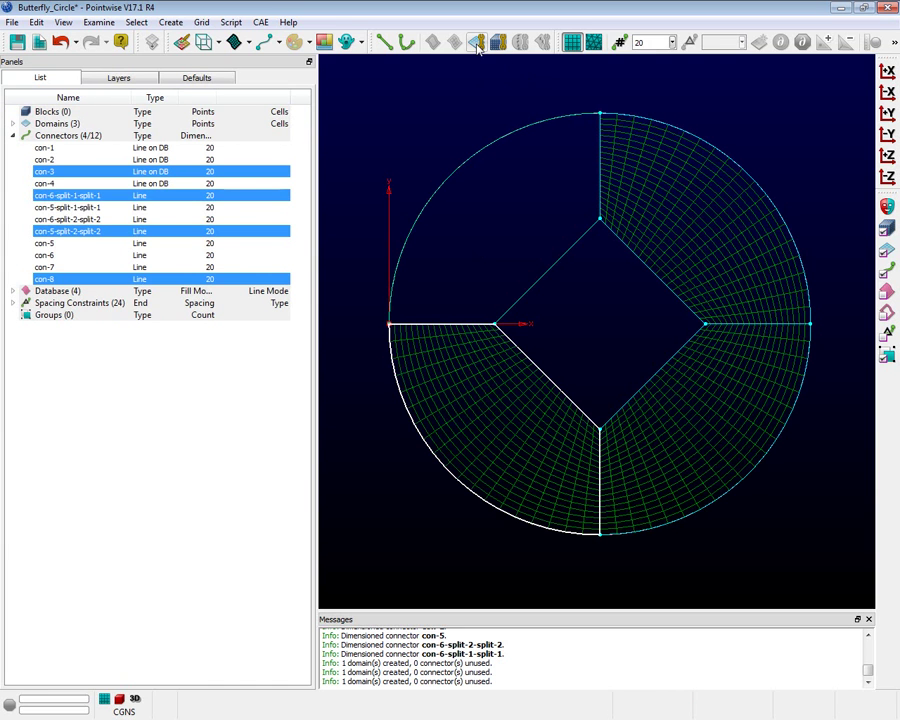
Step: Assemble the upper-left quadrant domain from the left spoke, upper-left arc, vertical spoke and diamond edge
{"action": "left_click", "coordinate": [438, 325]}
{"action": "left_click", "coordinate": [440, 187]}
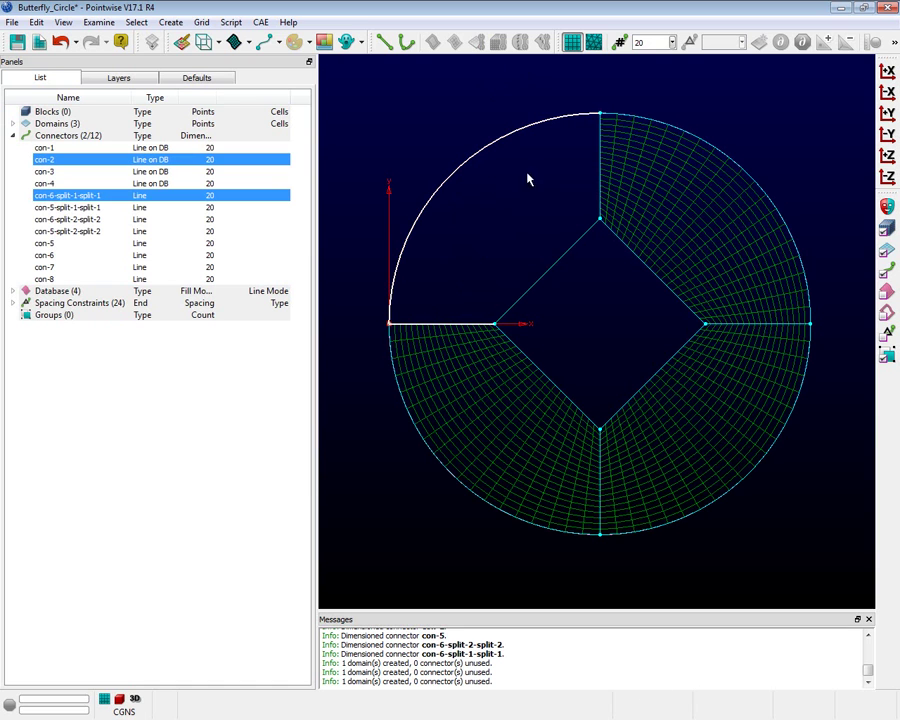
{"action": "left_click", "coordinate": [599, 162]}
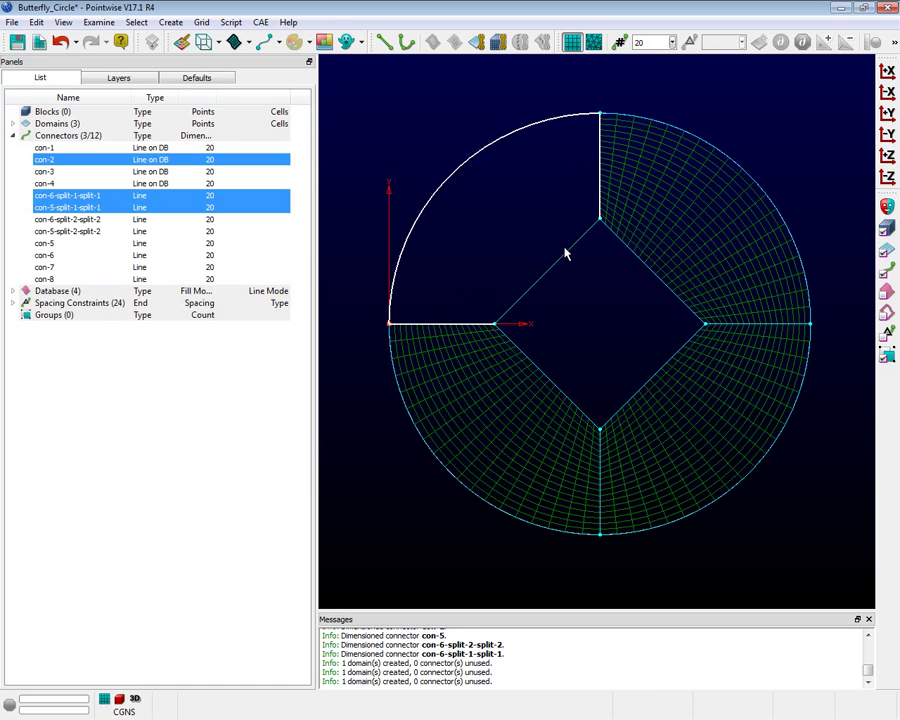
{"action": "left_click", "coordinate": [565, 253]}
{"action": "left_click", "coordinate": [476, 42]}
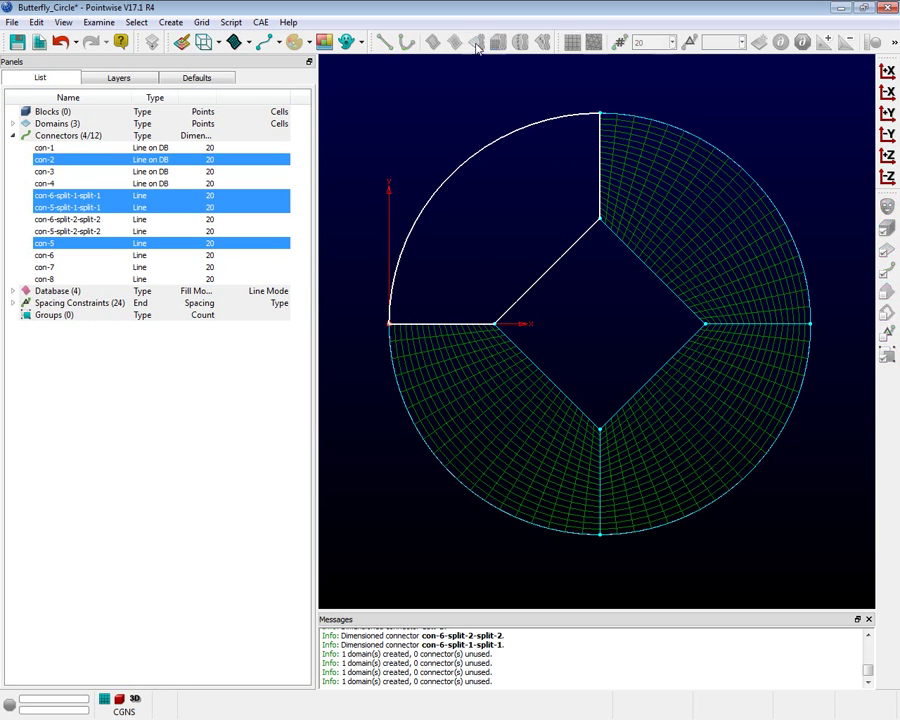
Step: Assemble a domain filling the diamond from its four edges
{"action": "left_click", "coordinate": [562, 257]}
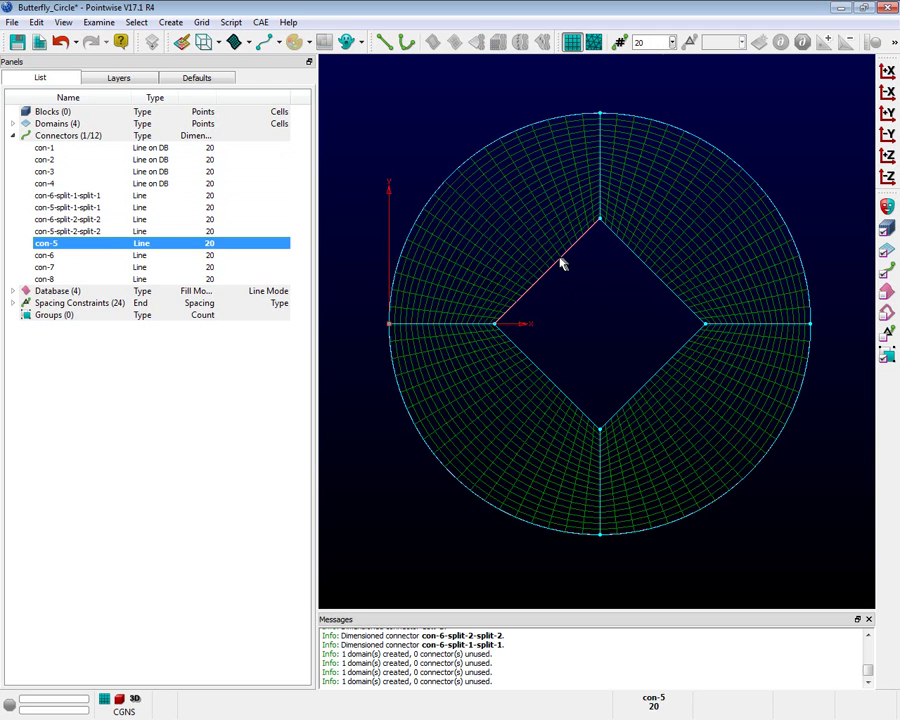
{"action": "left_click", "coordinate": [640, 265]}
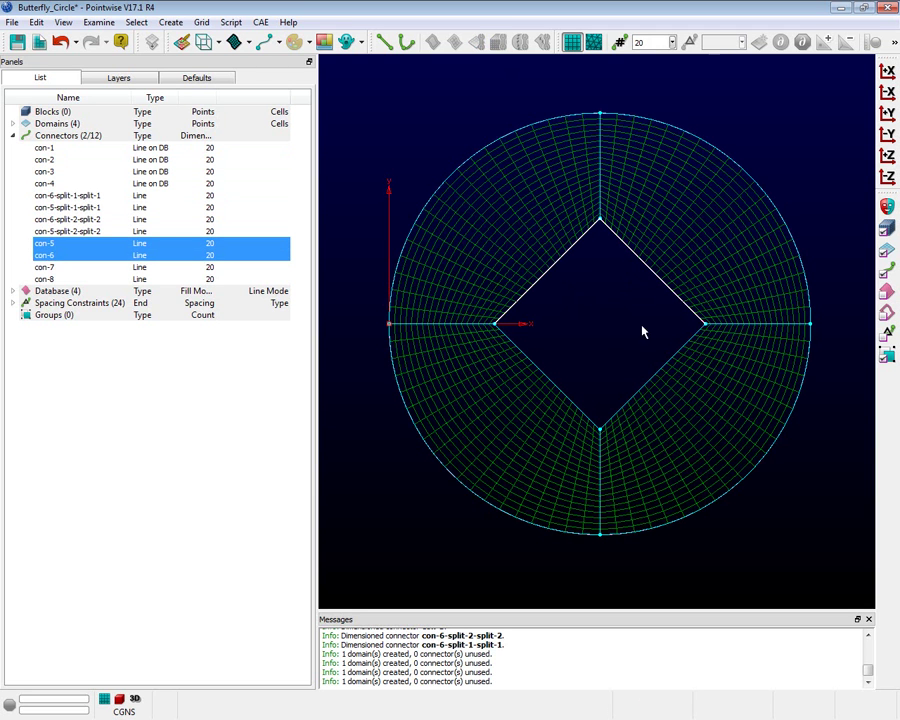
{"action": "left_click", "coordinate": [656, 375]}
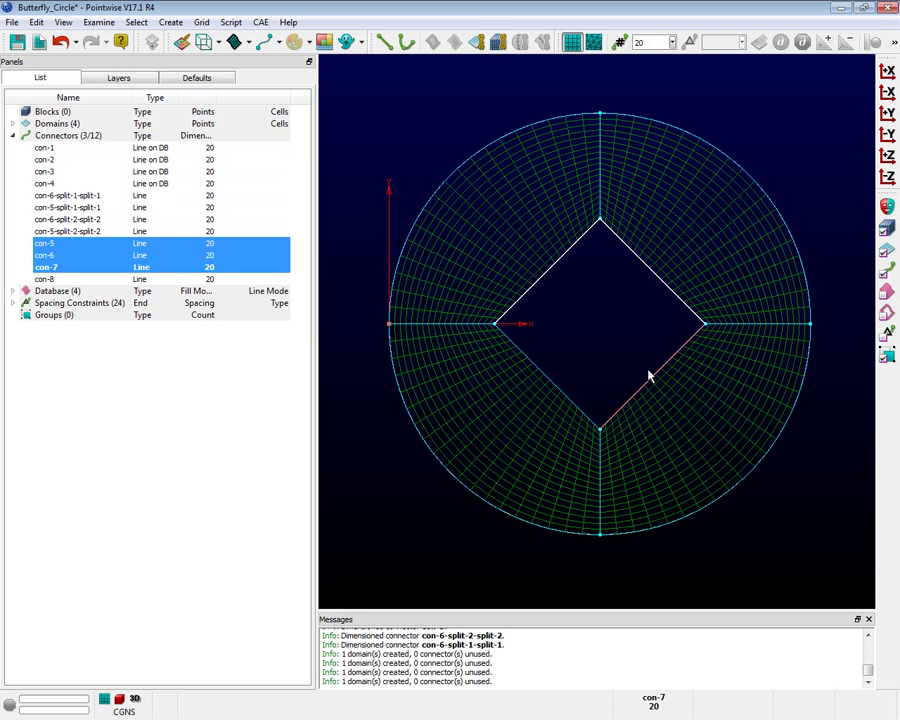
{"action": "left_click", "coordinate": [558, 390]}
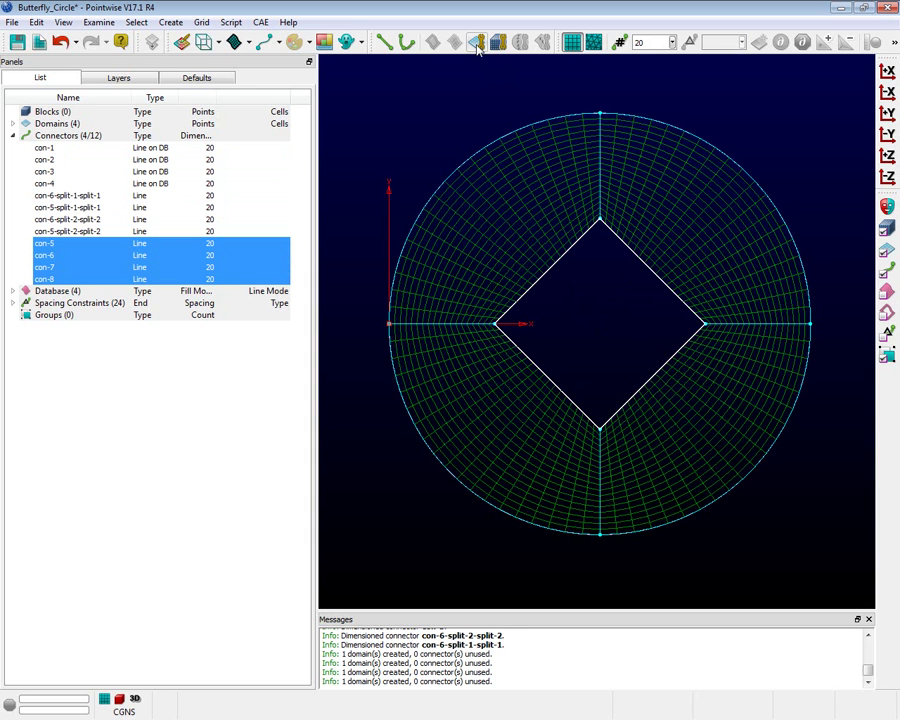
{"action": "left_click", "coordinate": [476, 43]}
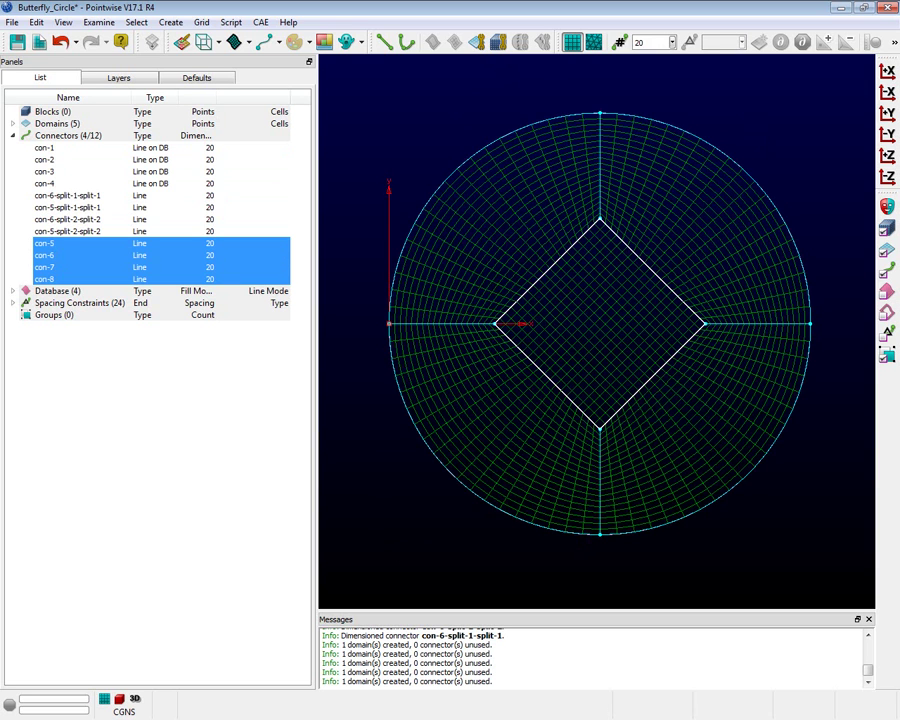
Step: Save Butterfly_Circle.pw and select all five domains for a grid quality check
{"action": "key", "text": "ctrl+s"}
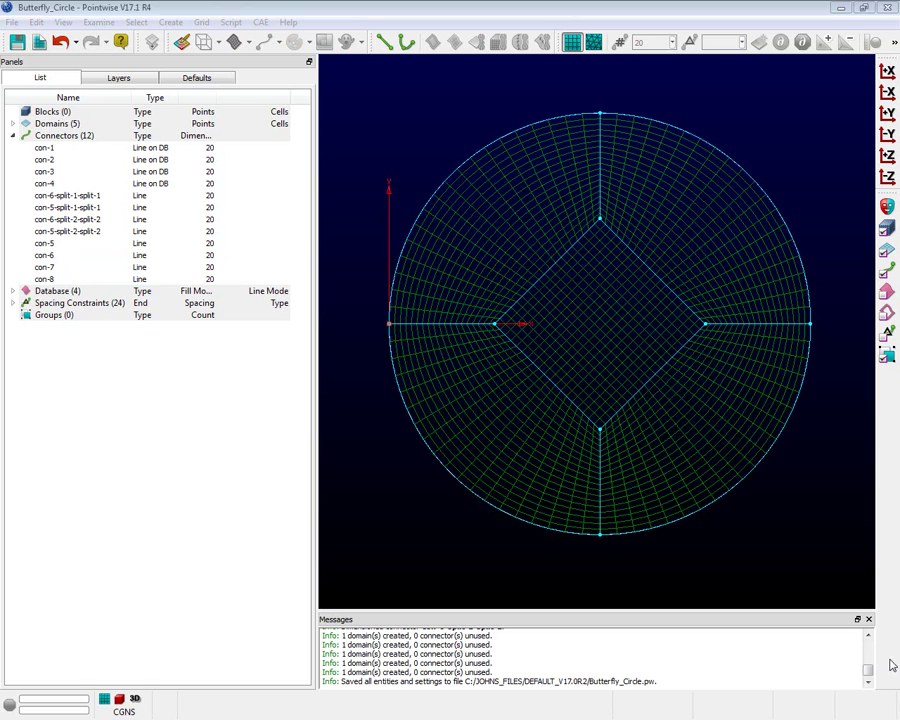
{"action": "left_click", "coordinate": [698, 290]}
{"action": "left_click", "coordinate": [685, 363]}
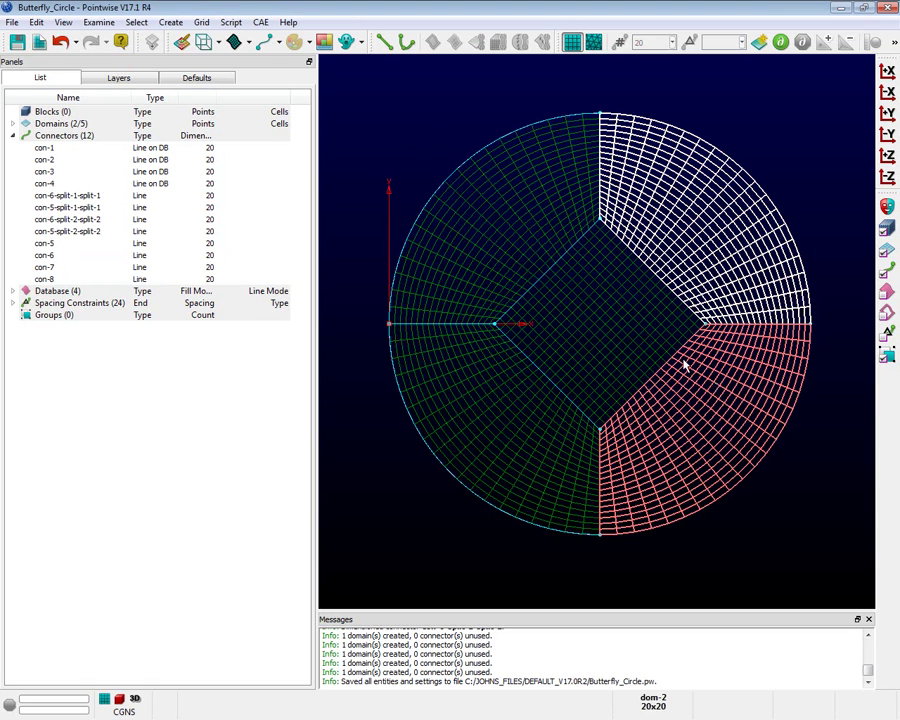
{"action": "left_click", "coordinate": [548, 403]}
{"action": "left_click", "coordinate": [518, 305]}
{"action": "left_click", "coordinate": [513, 276]}
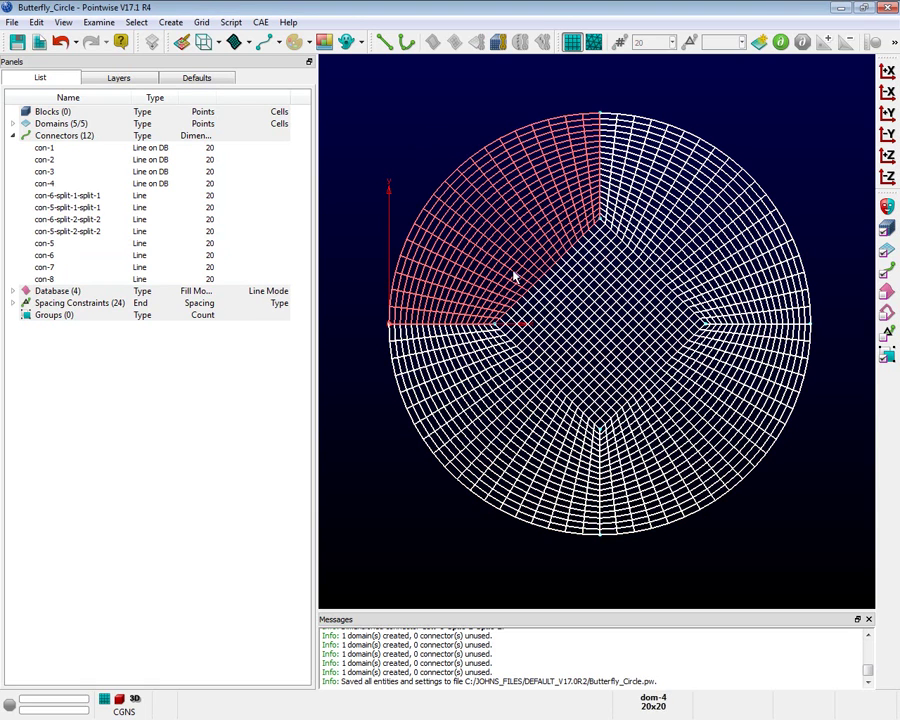
{"action": "left_click", "coordinate": [98, 22]}
{"action": "left_click", "coordinate": [160, 334]}
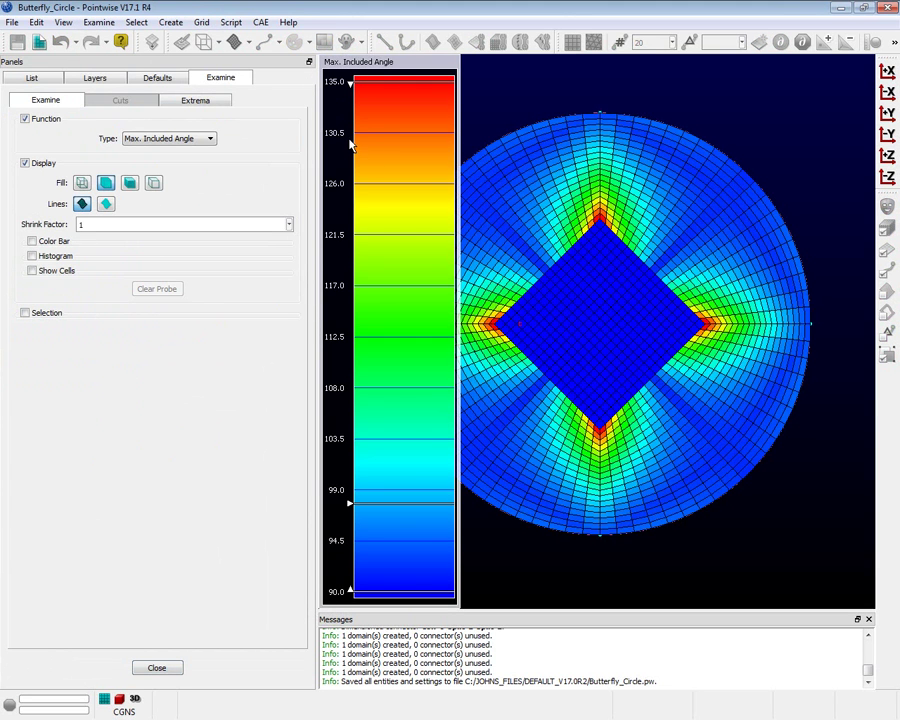
{"action": "right_click_drag", "start_coordinate": [573, 344], "coordinate": [599, 339]}
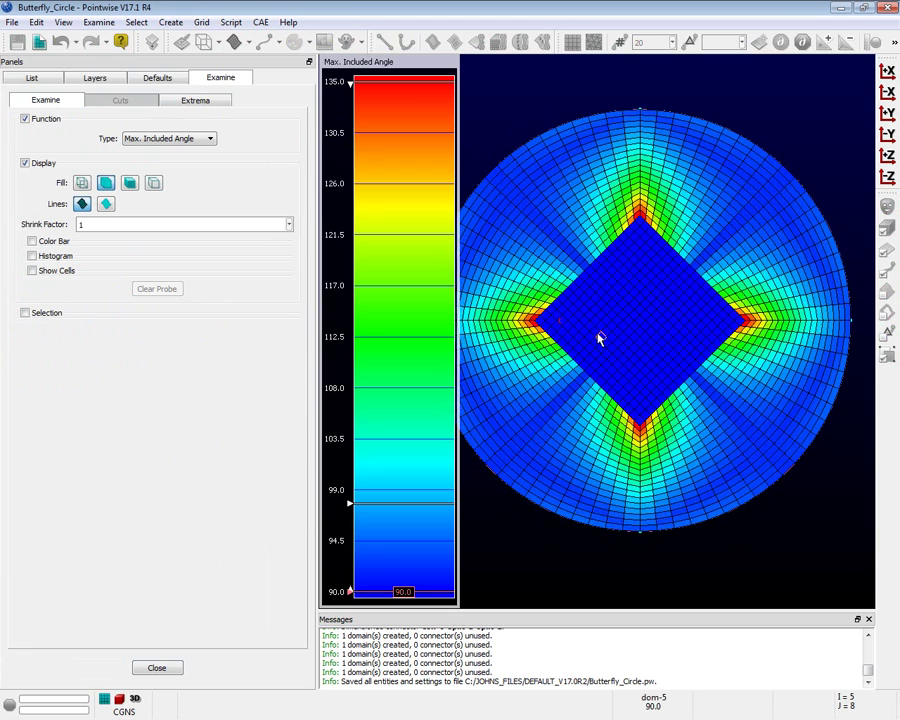
{"action": "scroll", "coordinate": [596, 324], "scroll_direction": "down", "scroll_amount": 2}
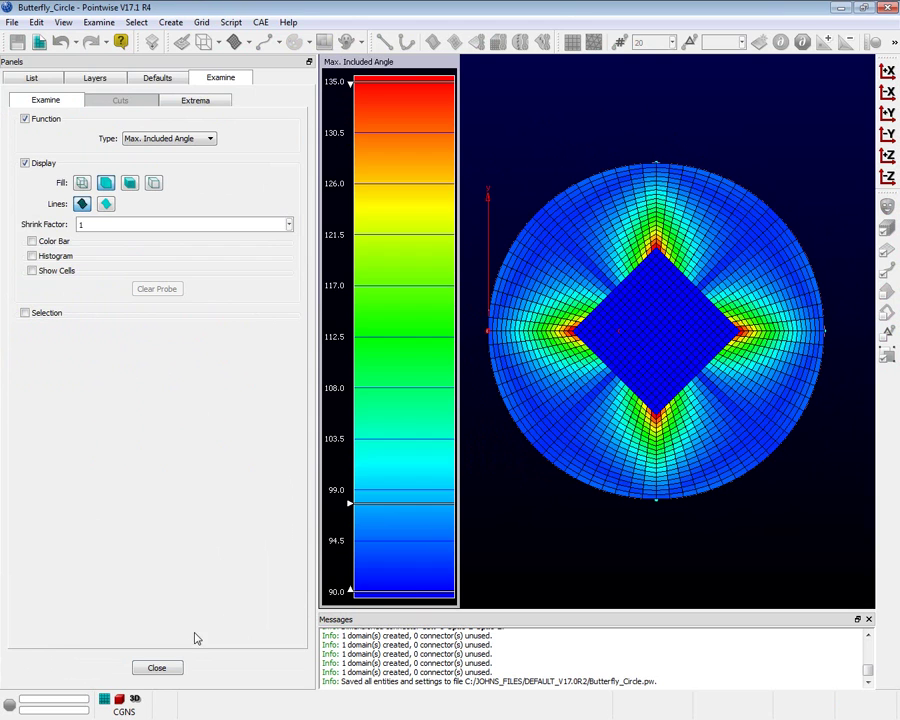
{"action": "left_click", "coordinate": [157, 667]}
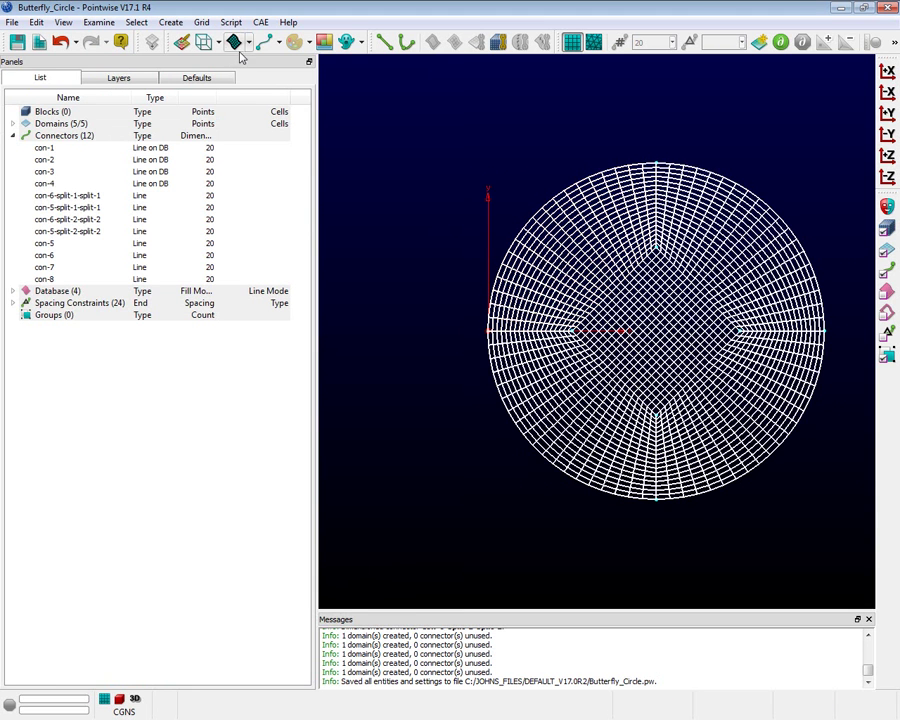
Step: In the domain solver's edge attributes, box-select the sixteen interior domain edges
{"action": "left_click", "coordinate": [201, 23]}
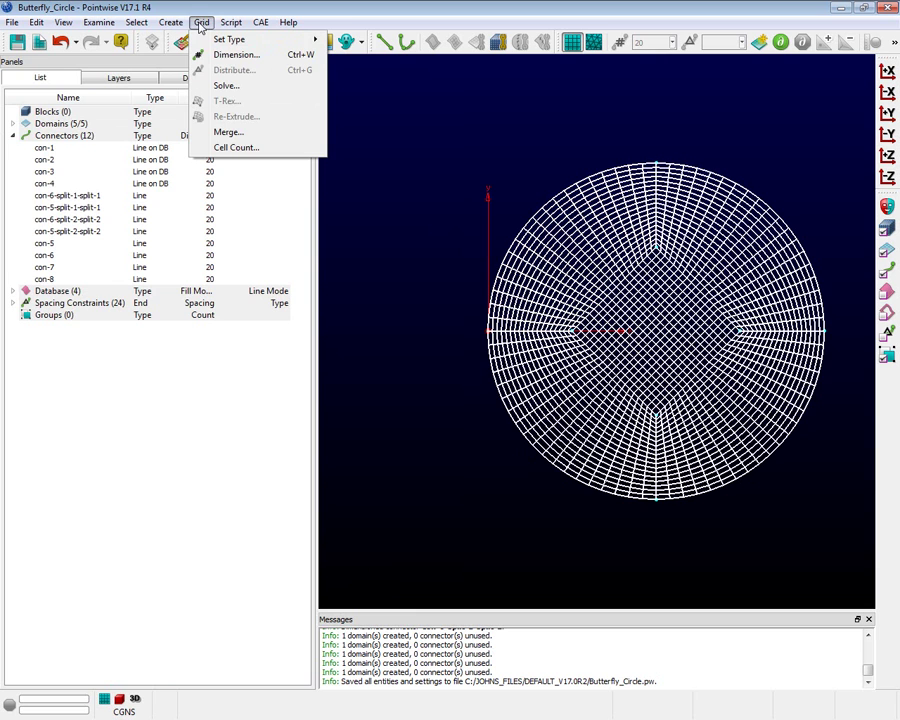
{"action": "left_click", "coordinate": [248, 87]}
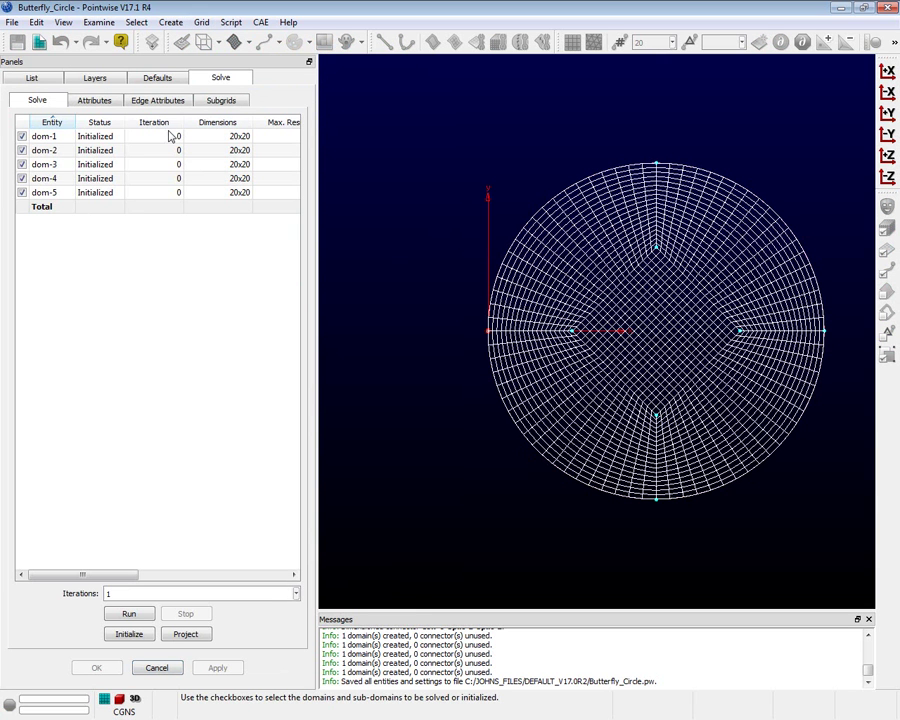
{"action": "left_click", "coordinate": [150, 104]}
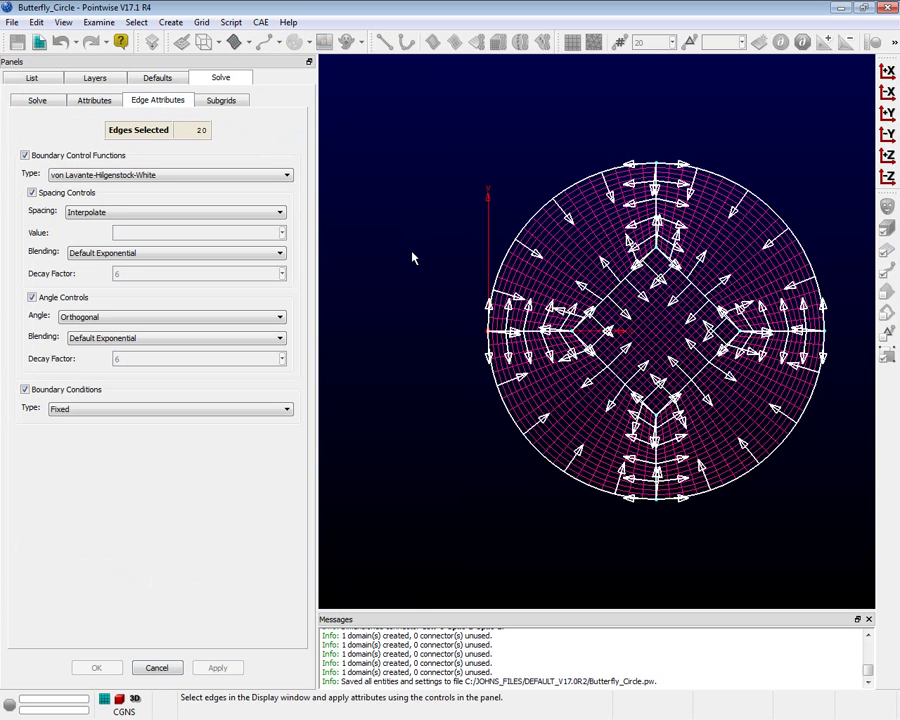
{"action": "left_click", "coordinate": [414, 358]}
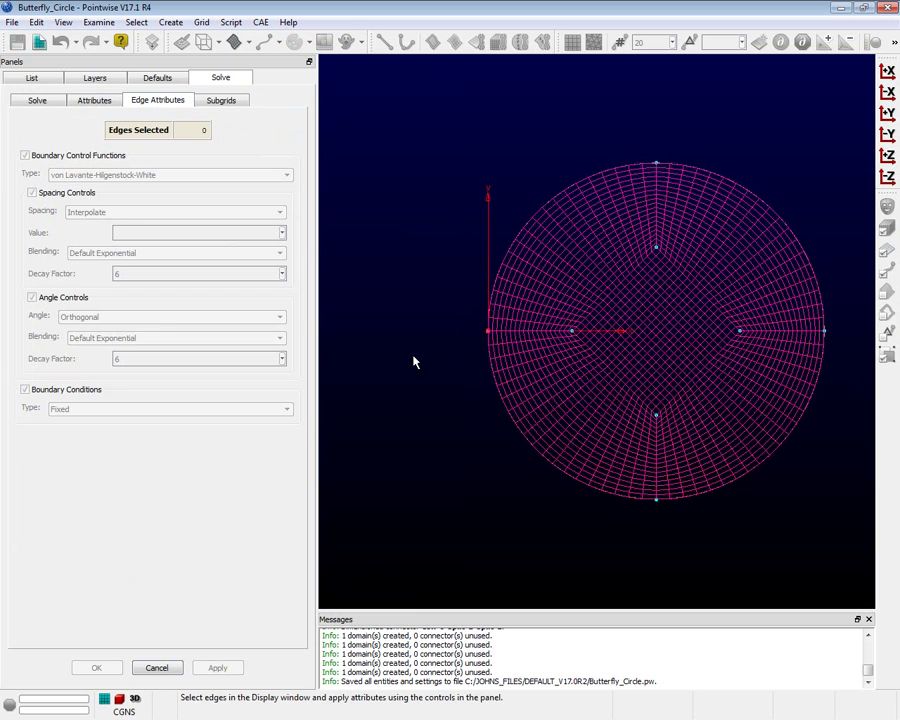
{"action": "left_click", "coordinate": [544, 338]}
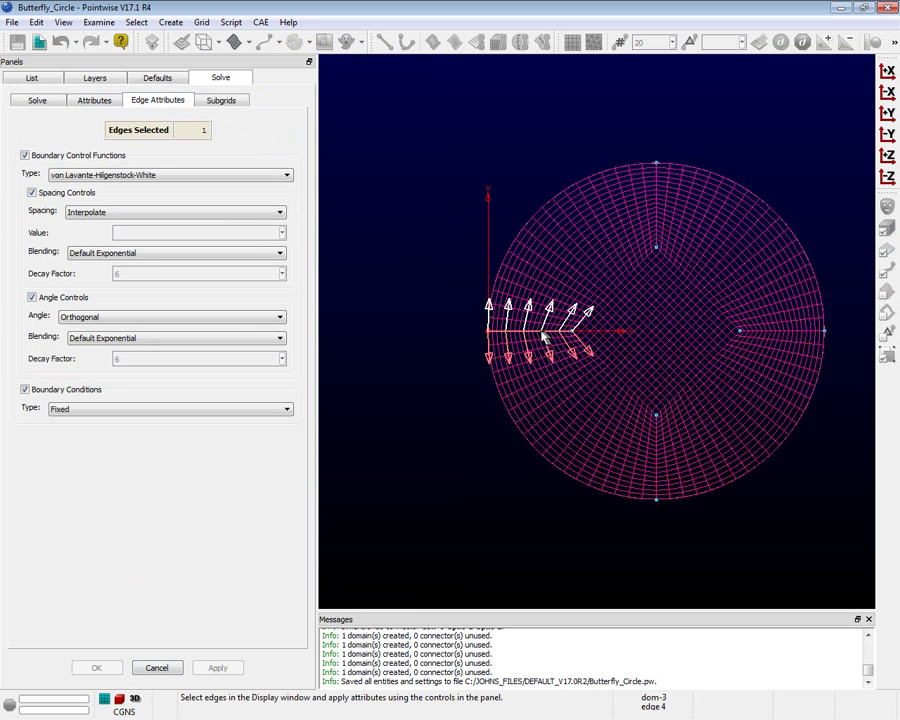
{"action": "left_click", "coordinate": [544, 339]}
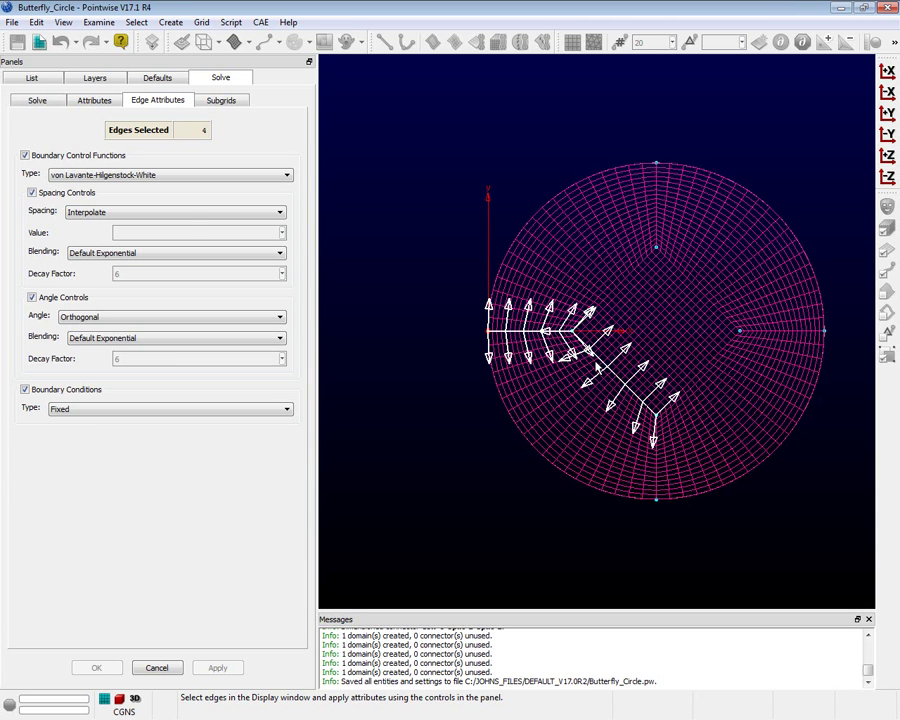
{"action": "left_click", "coordinate": [33, 76]}
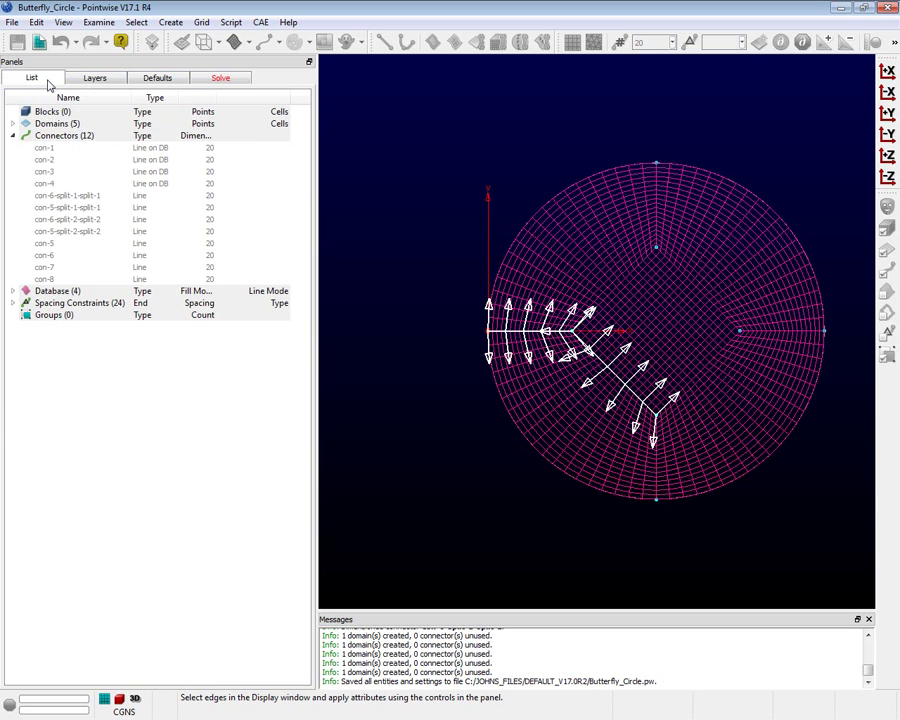
{"action": "left_click", "coordinate": [412, 245]}
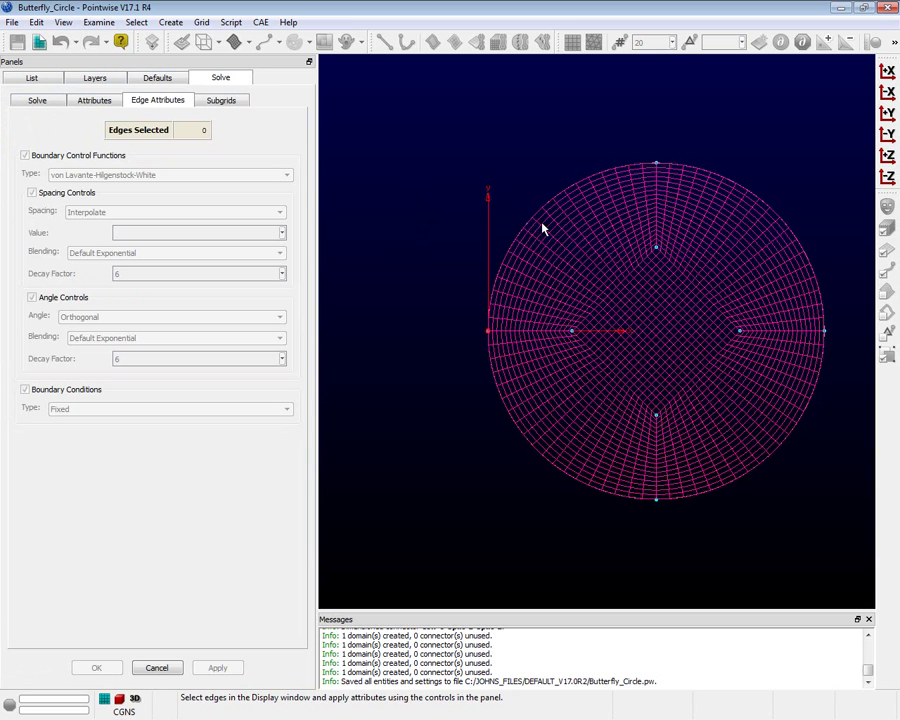
{"action": "left_click_drag", "start_coordinate": [556, 227], "coordinate": [765, 440]}
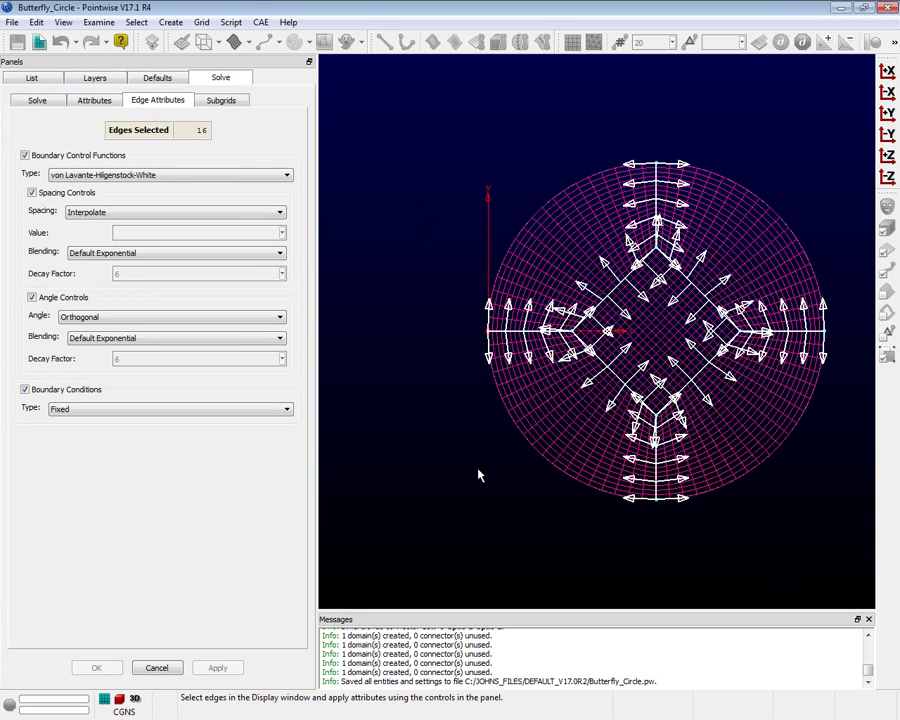
Step: Apply a Floating boundary condition type to the selected edges
{"action": "left_click", "coordinate": [288, 412]}
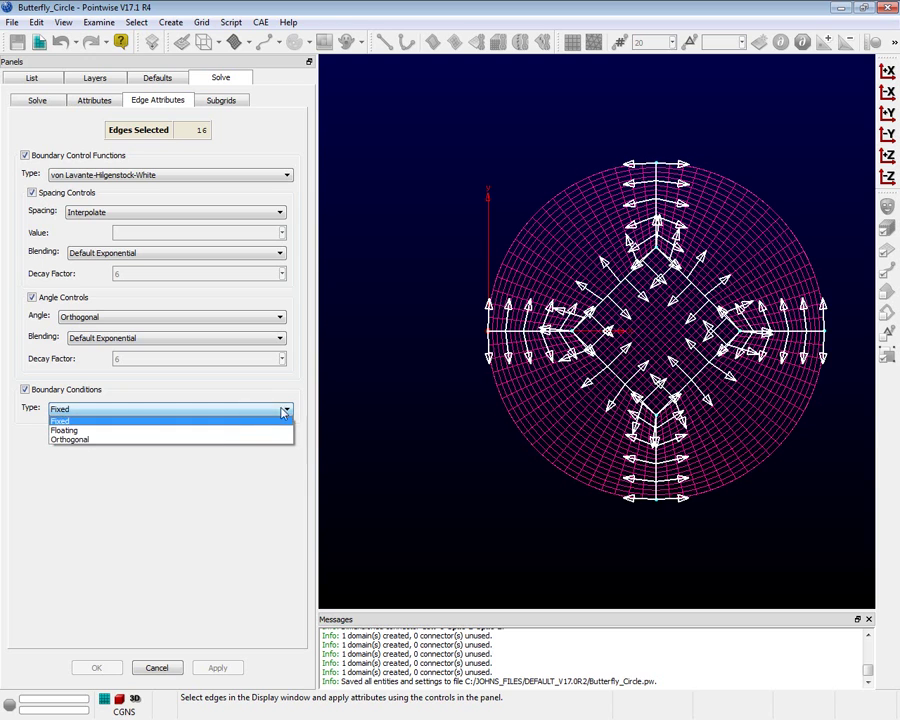
{"action": "left_click", "coordinate": [217, 432]}
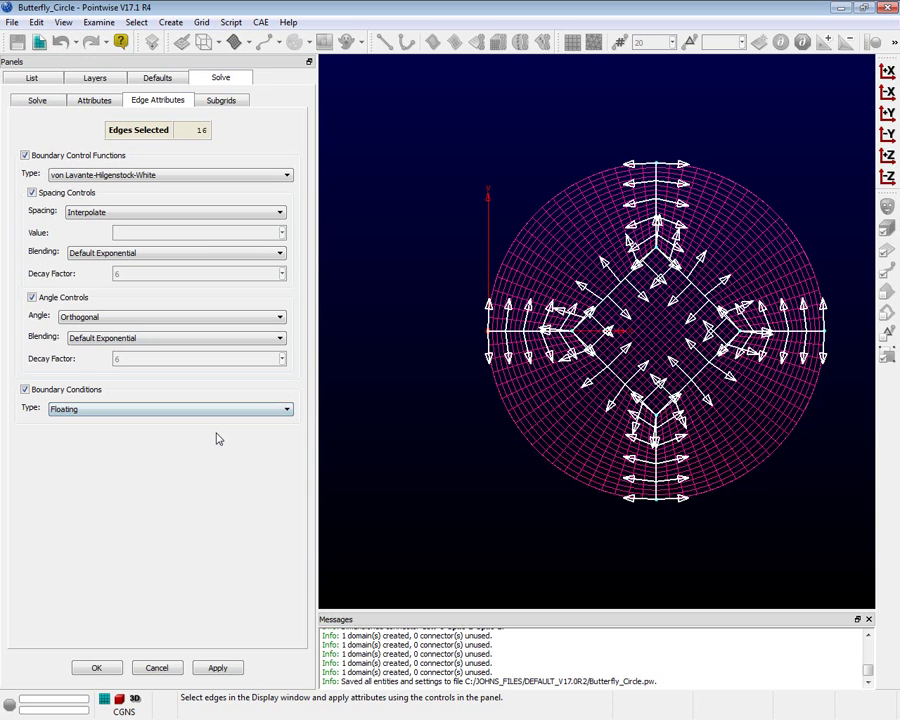
{"action": "left_click", "coordinate": [219, 669]}
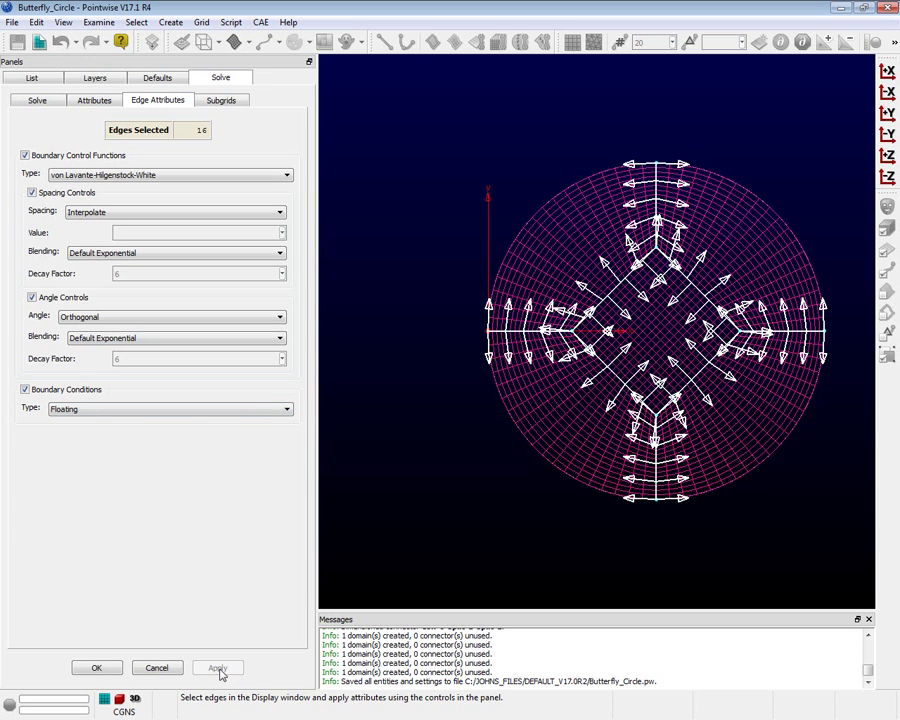
{"action": "left_click", "coordinate": [37, 100]}
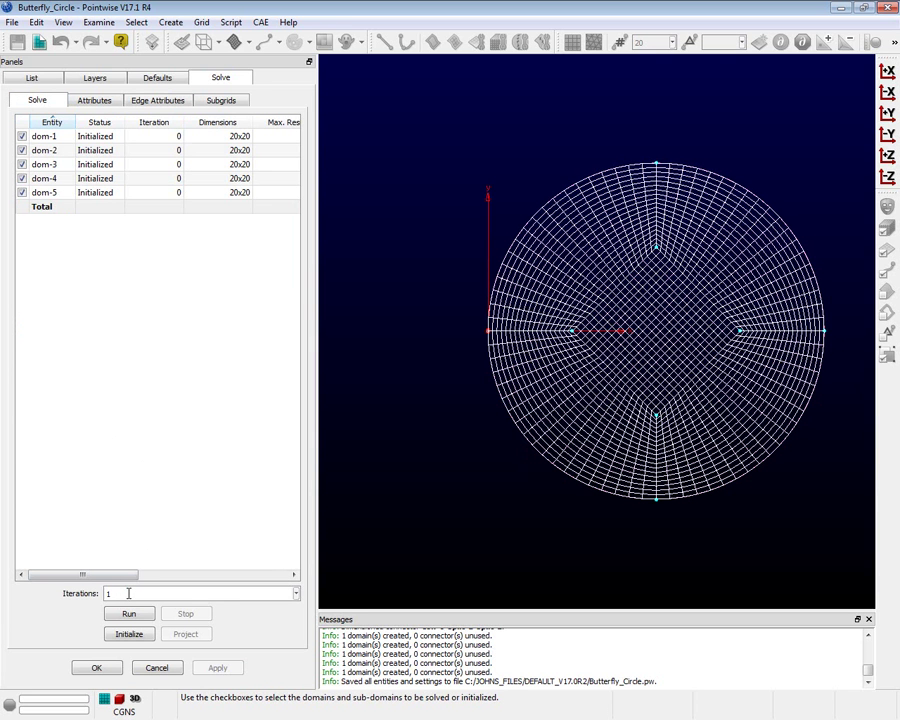
Step: Run the elliptic solver for 100 iterations on all five domains and accept the result
{"action": "type", "text": "00"}
{"action": "left_click", "coordinate": [130, 614]}
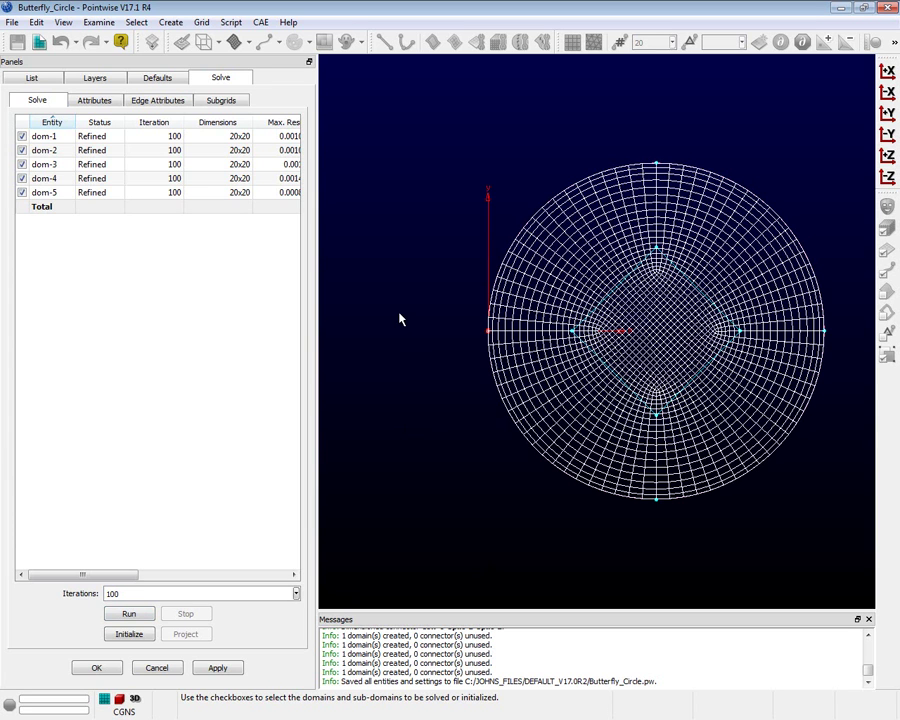
{"action": "left_click", "coordinate": [96, 668]}
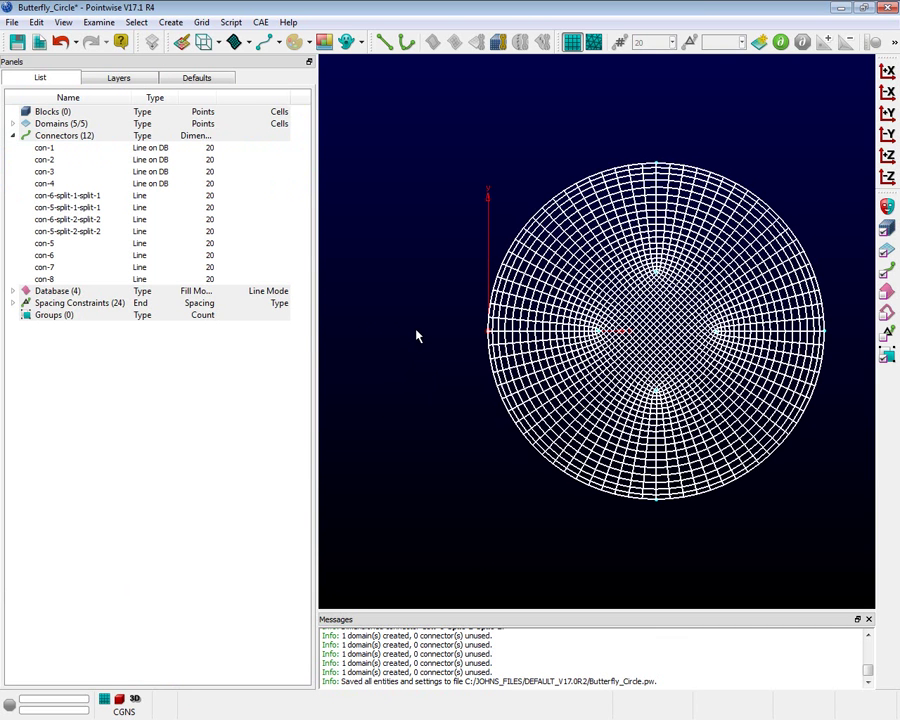
Step: Colour the solved mesh by maximum included angle, ranging about 90° to 122.93°
{"action": "left_click", "coordinate": [99, 22]}
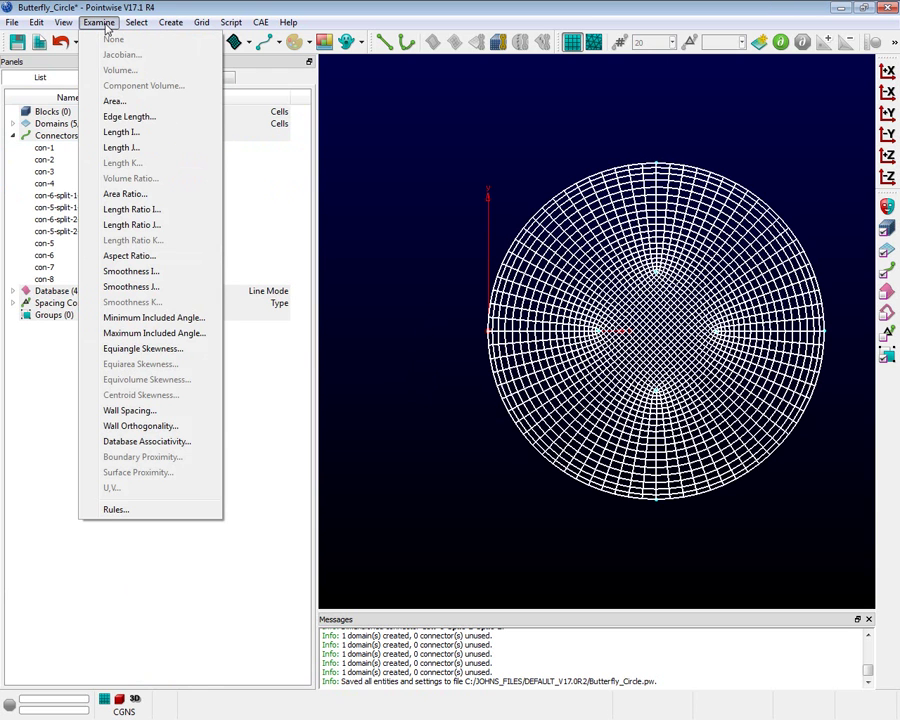
{"action": "left_click", "coordinate": [153, 333]}
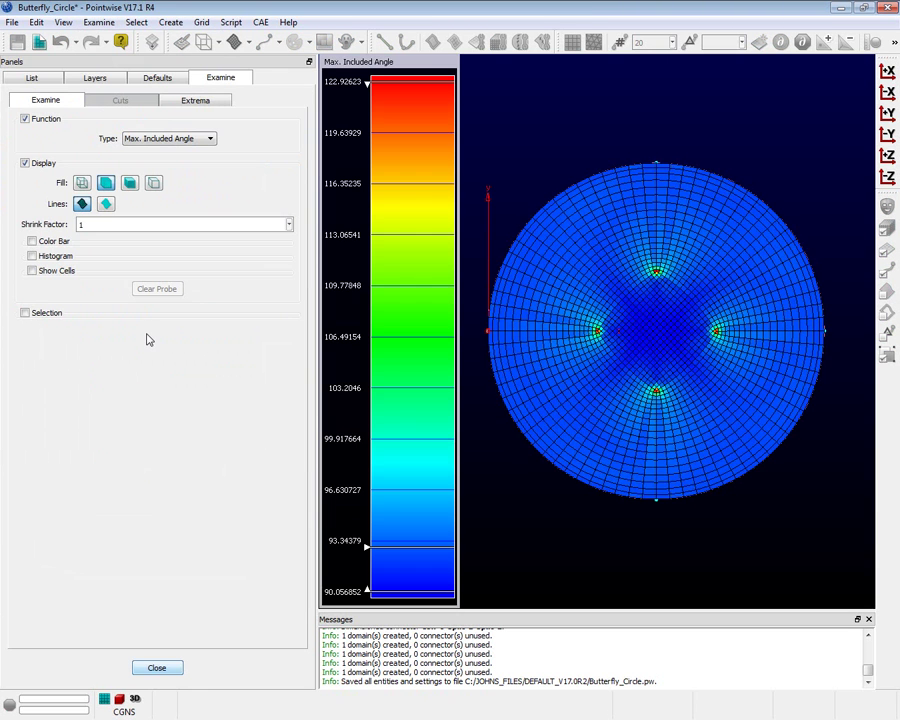